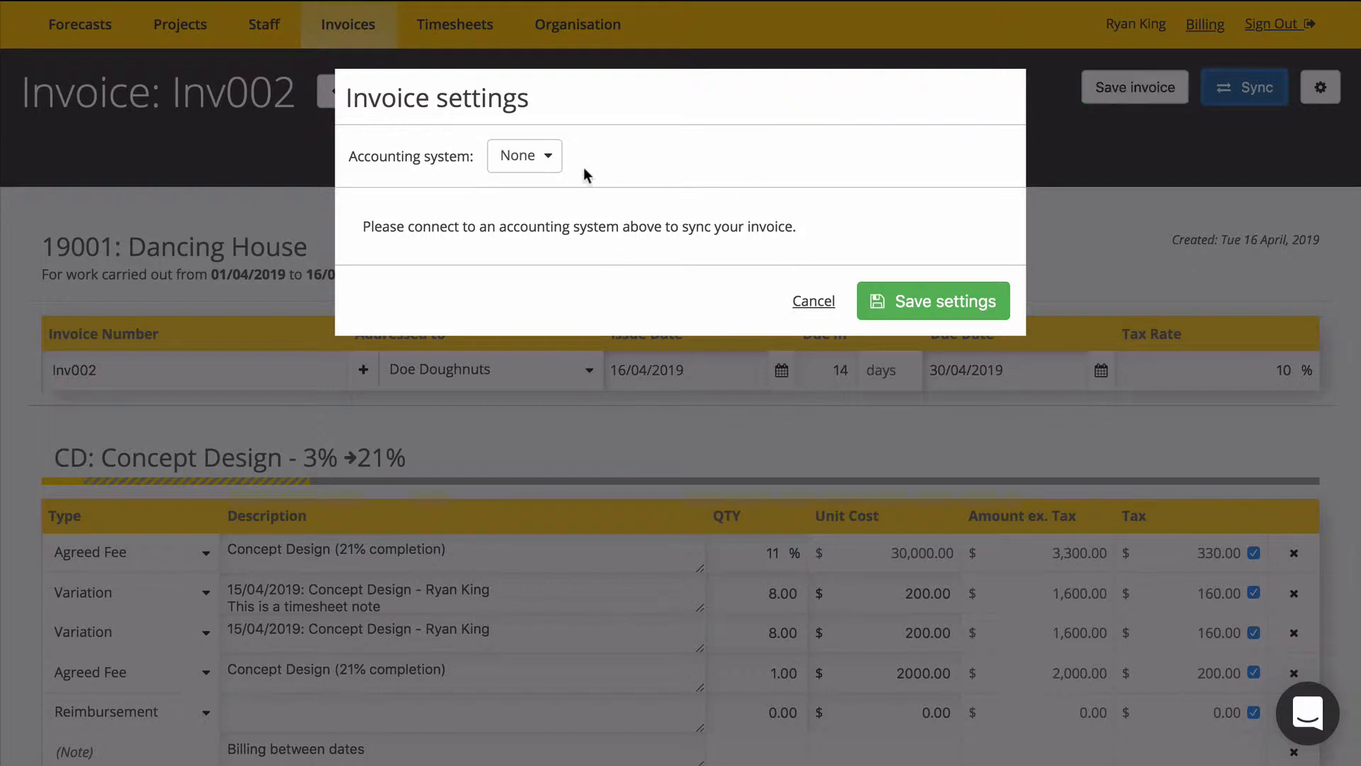
Select Xero as the accounting system and connect it, allowing access to the Demo Company (AU) data for 30 minutes.
{"action": "left_click", "coordinate": [554, 162]}
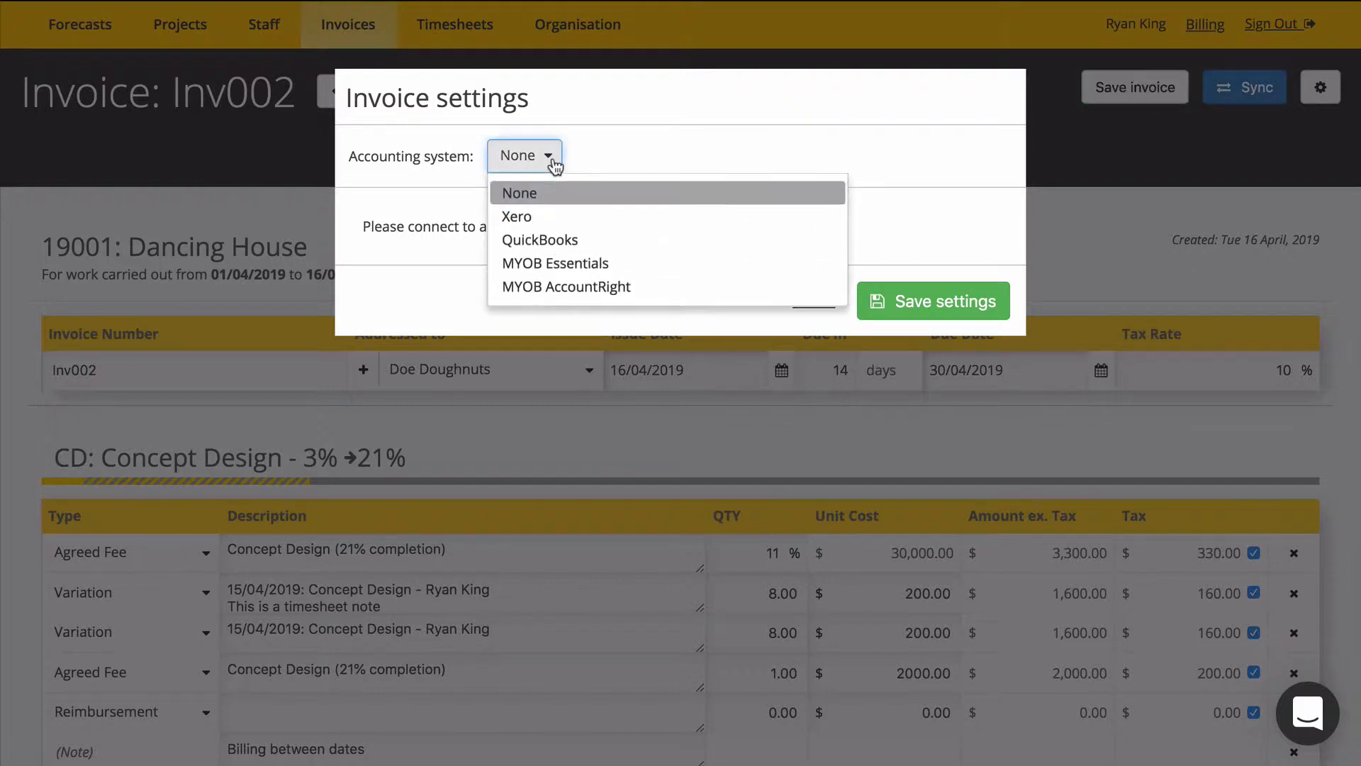
{"action": "left_click", "coordinate": [528, 219]}
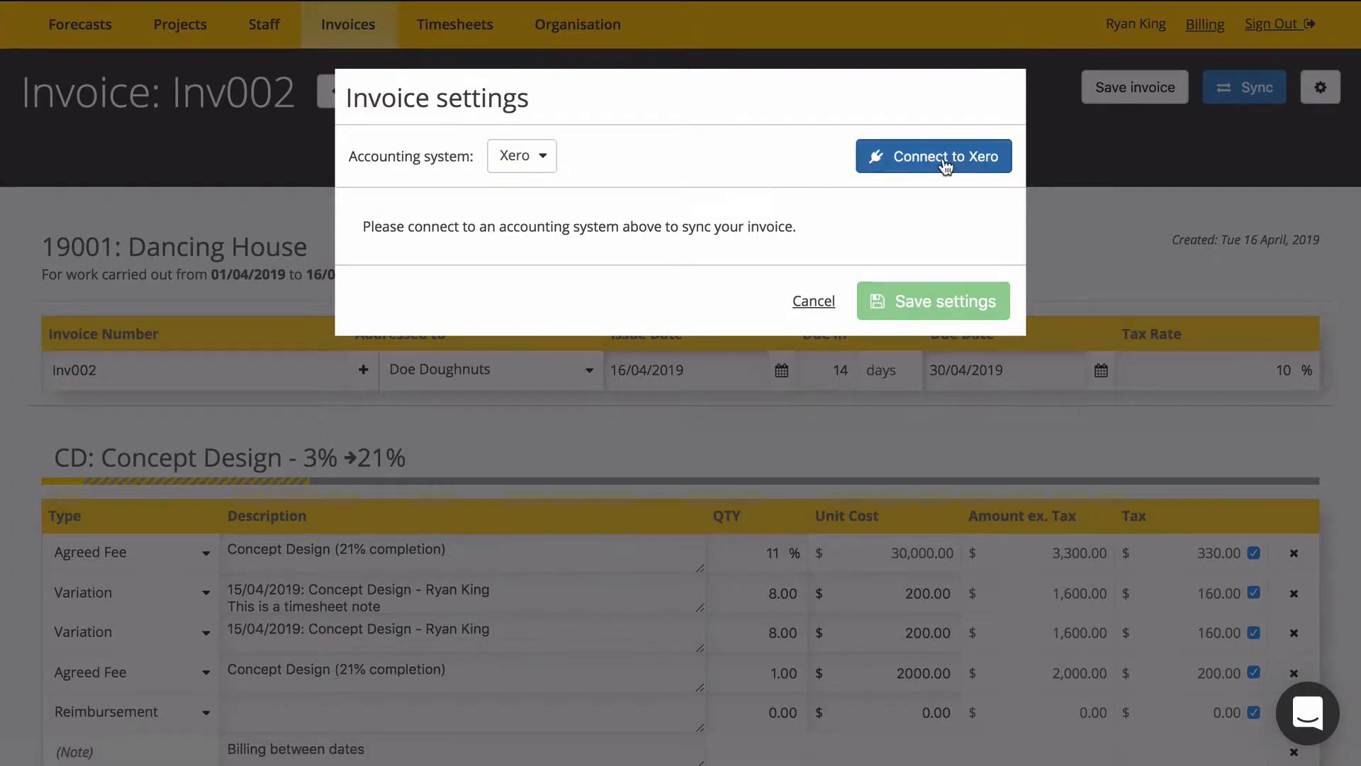
{"action": "left_click", "coordinate": [947, 163]}
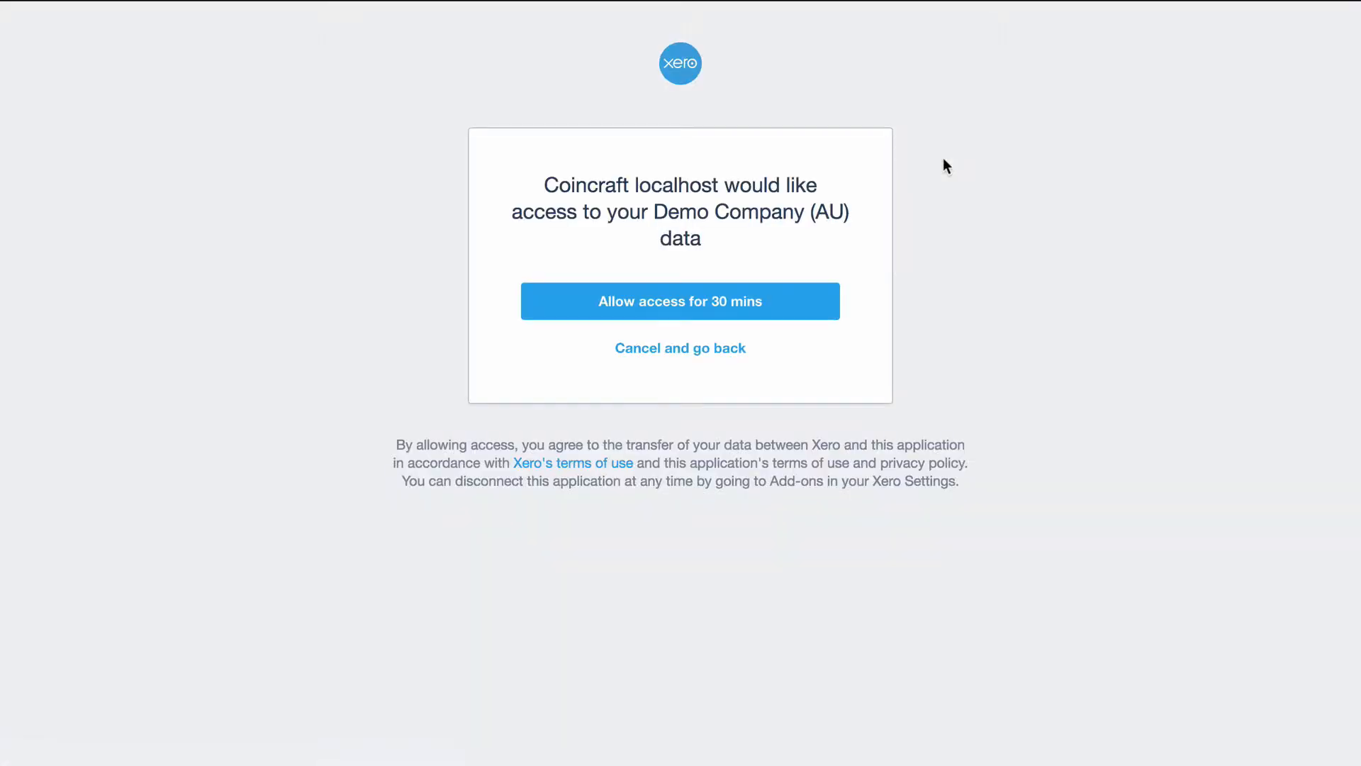
{"action": "left_click", "coordinate": [786, 303]}
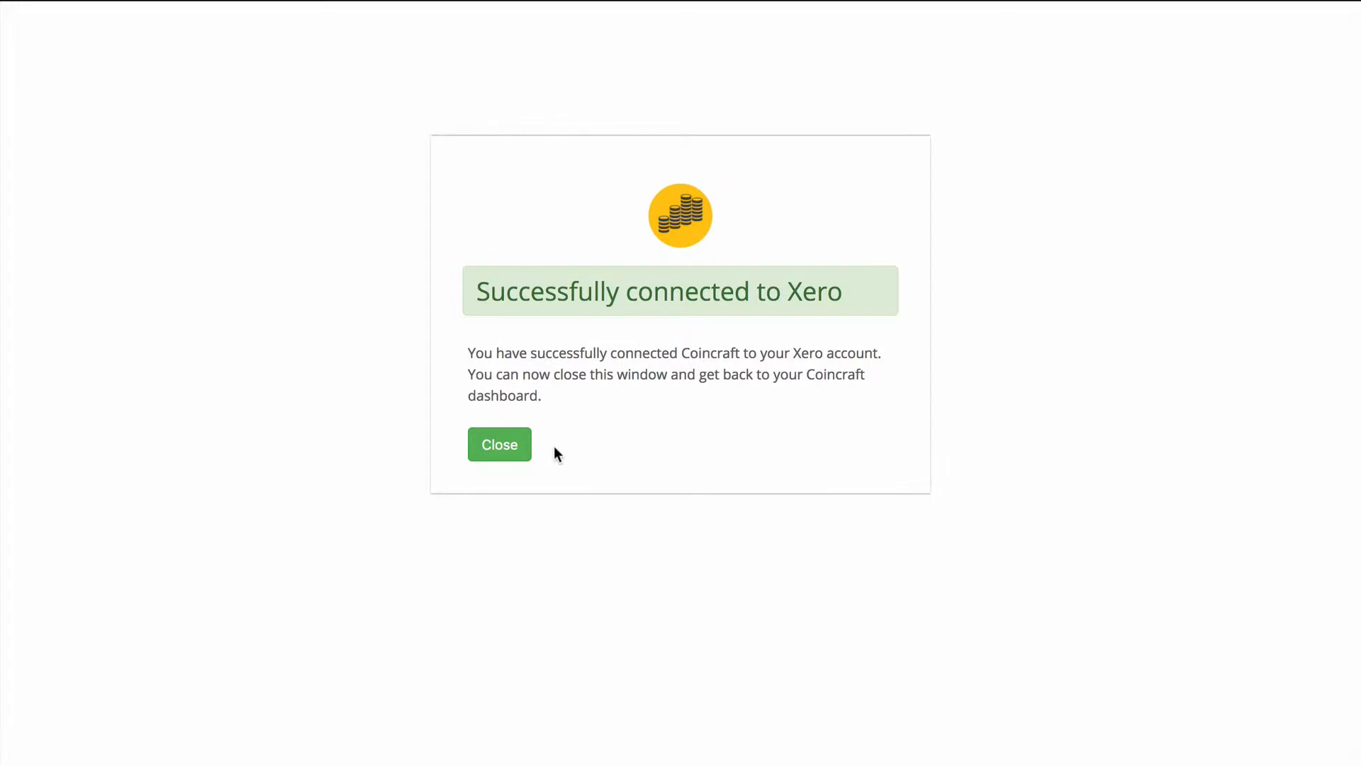
{"action": "left_click", "coordinate": [505, 457]}
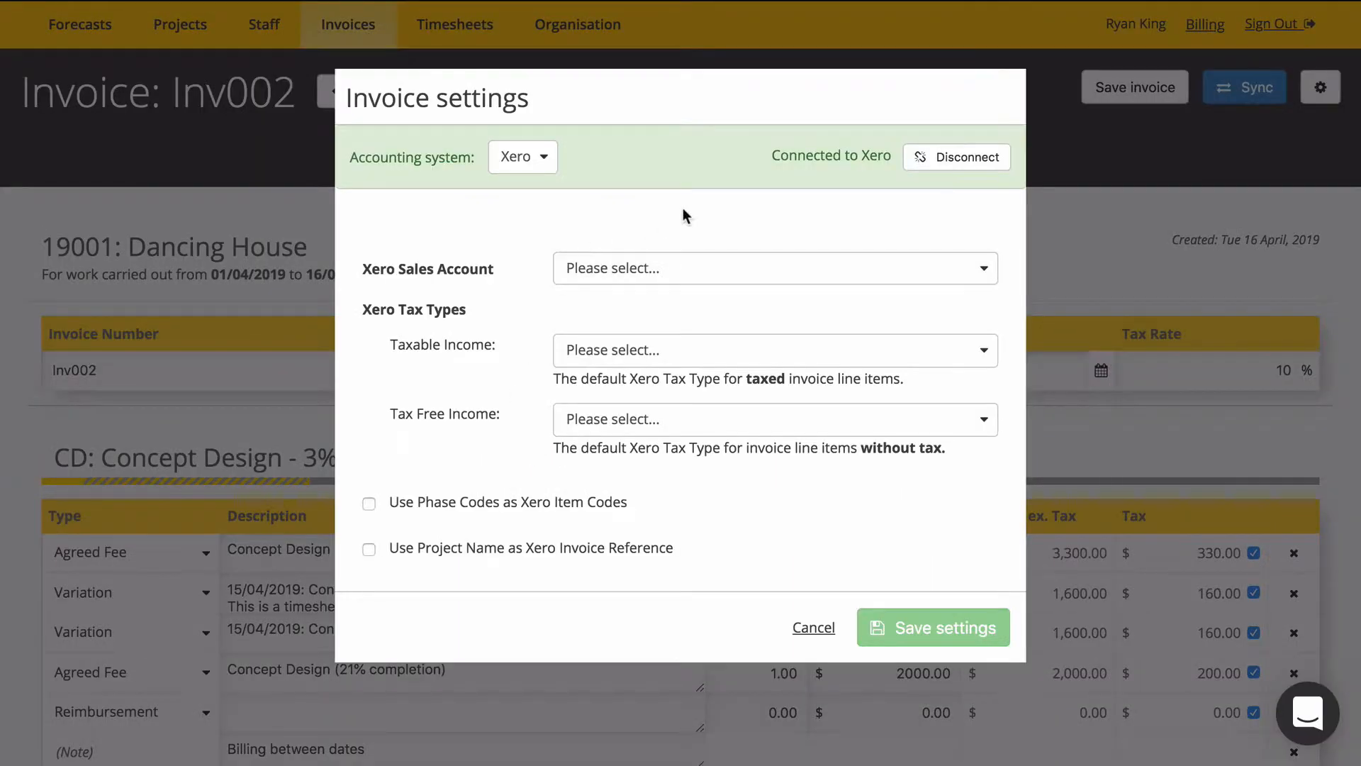
Save the Xero settings with sales account Sales, taxable income GST on Income (10%) and tax free income GST Free Income.
{"action": "left_click", "coordinate": [683, 279]}
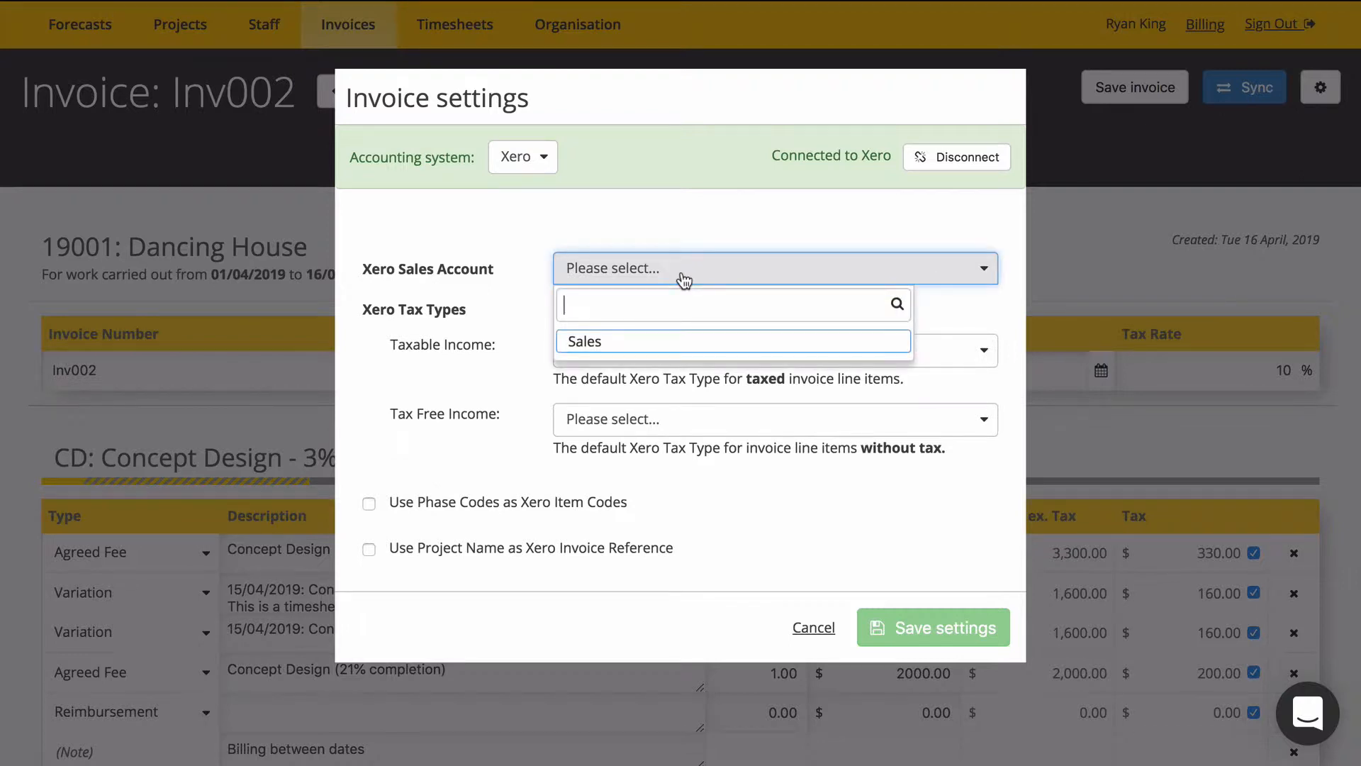
{"action": "left_click", "coordinate": [598, 345]}
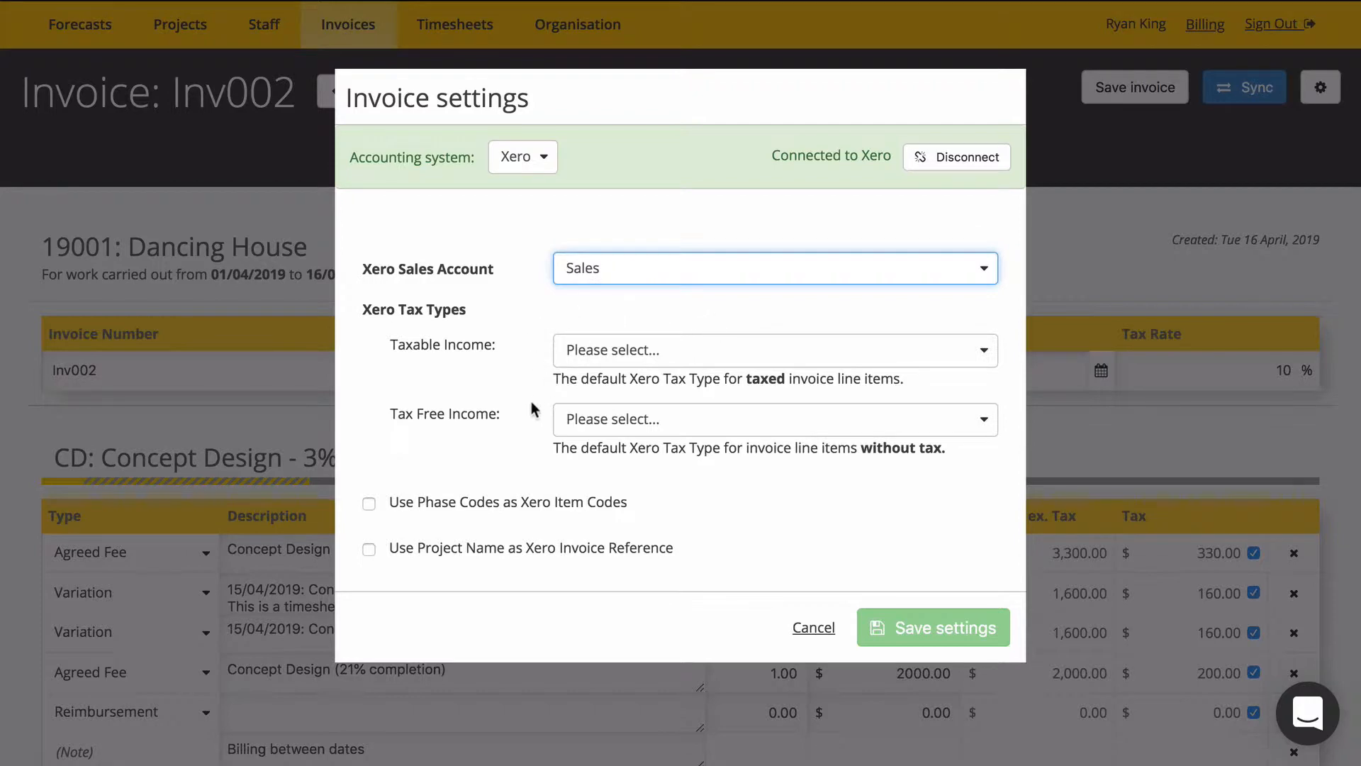
{"action": "left_click", "coordinate": [616, 355]}
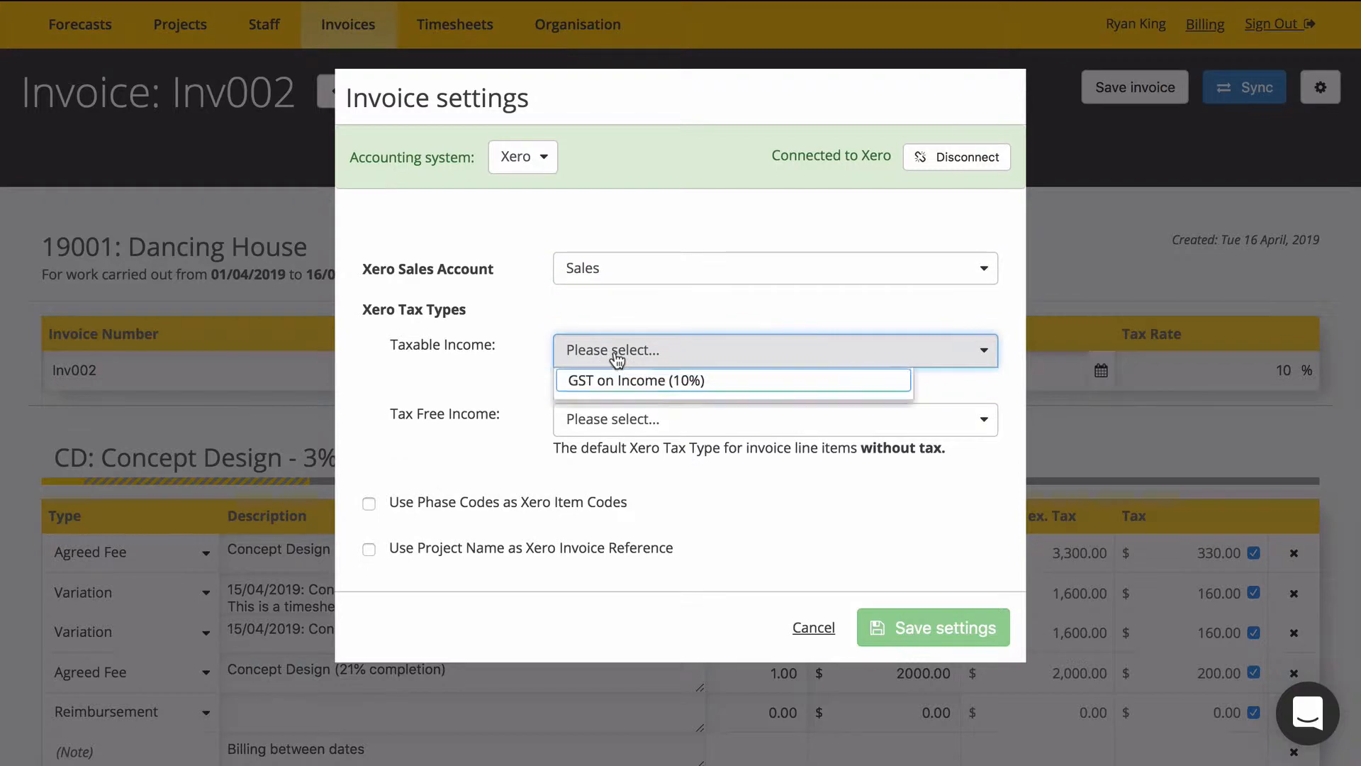
{"action": "left_click", "coordinate": [641, 390]}
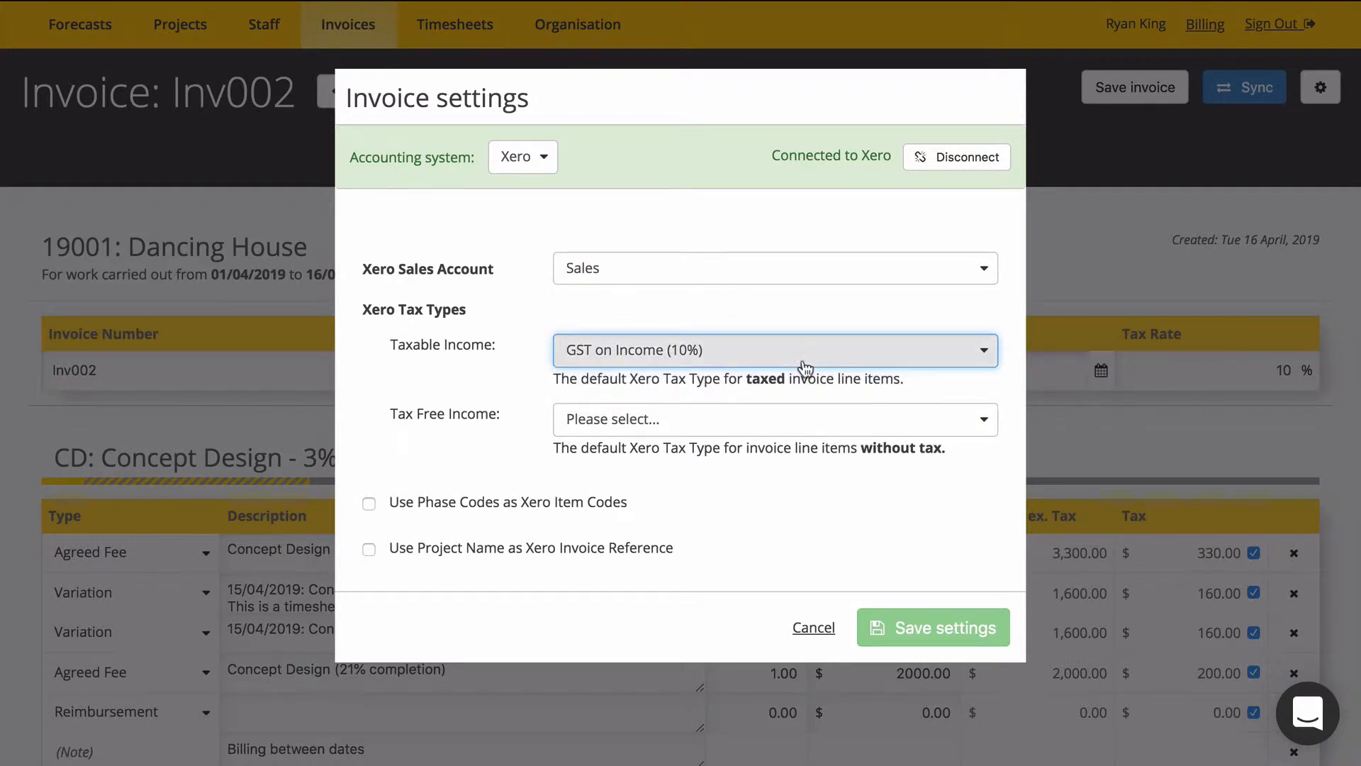
{"action": "left_click", "coordinate": [778, 428]}
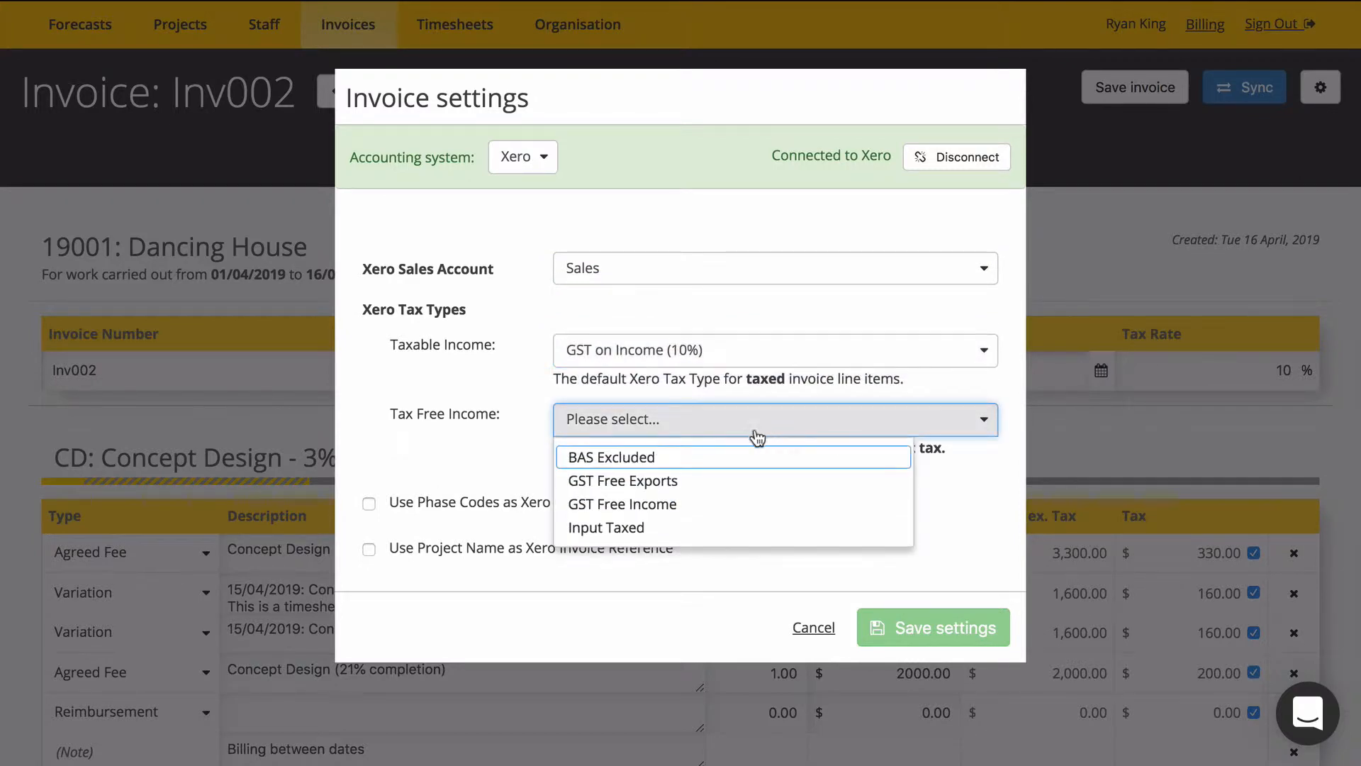
{"action": "left_click", "coordinate": [671, 509]}
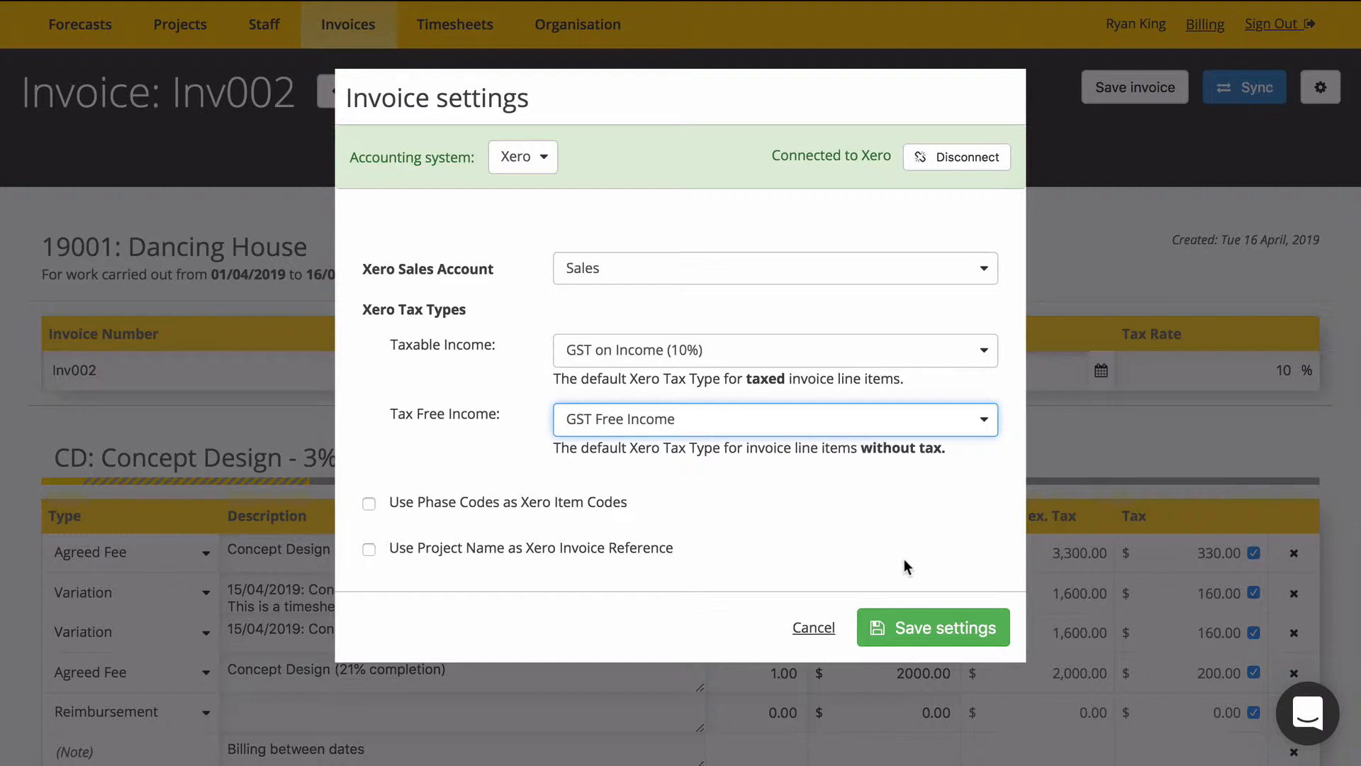
{"action": "left_click", "coordinate": [920, 621]}
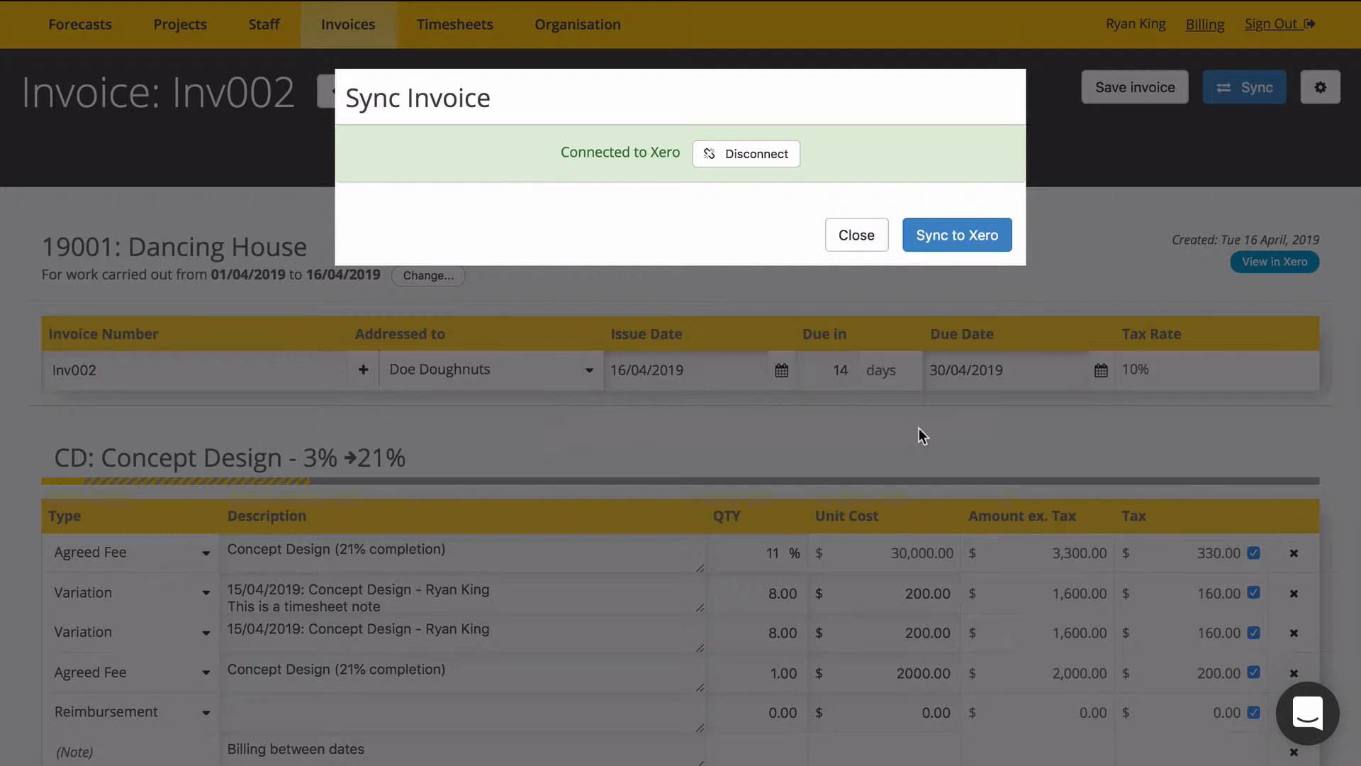
Sync invoice Inv002 to Xero and open the synced invoice in Xero.
{"action": "left_click", "coordinate": [954, 239]}
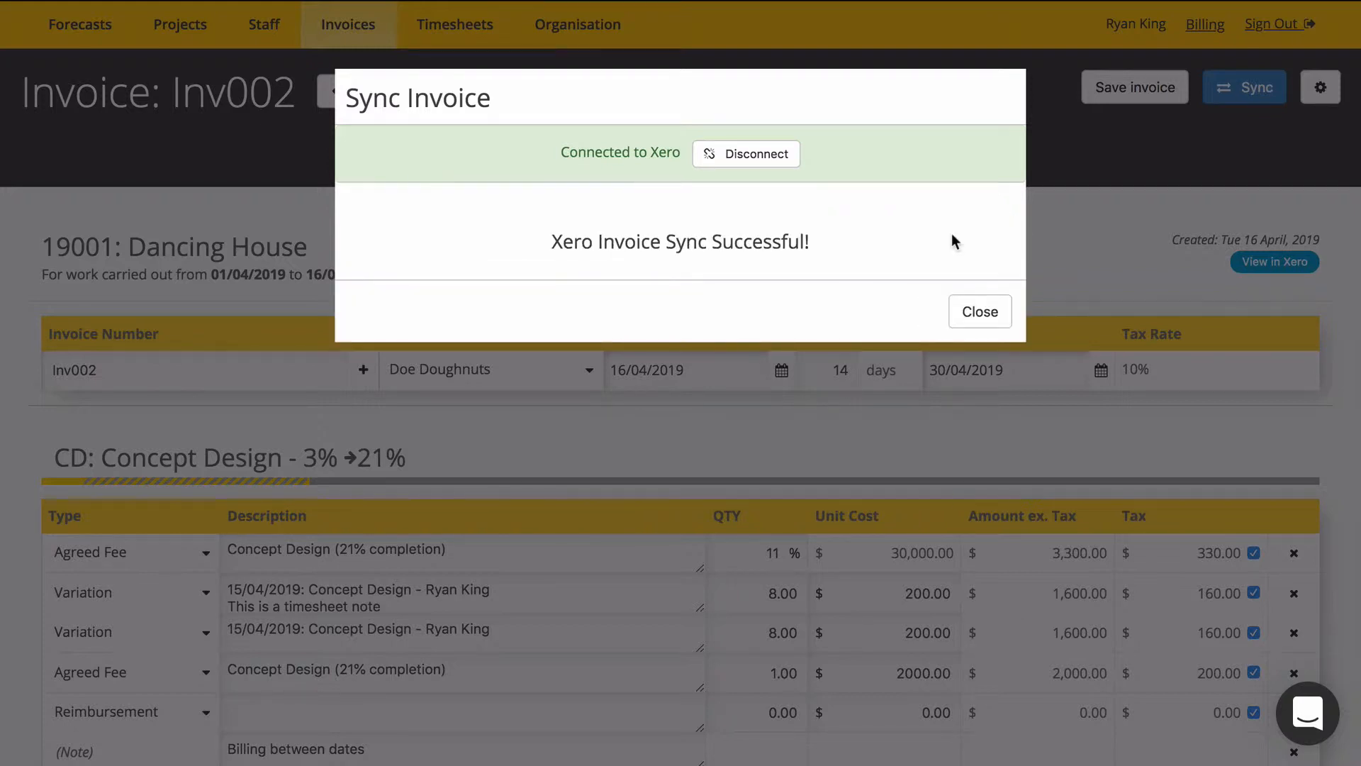
{"action": "left_click", "coordinate": [980, 310]}
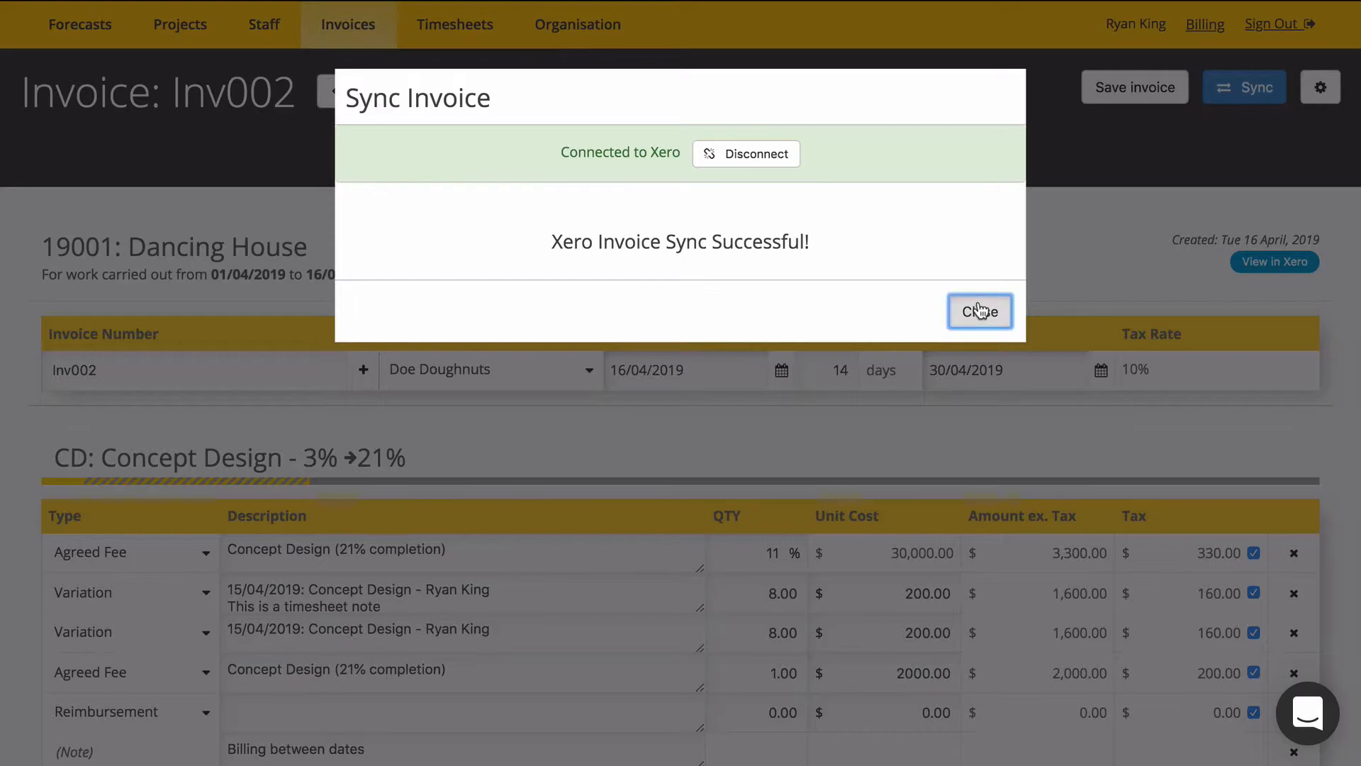
{"action": "left_click", "coordinate": [1273, 264]}
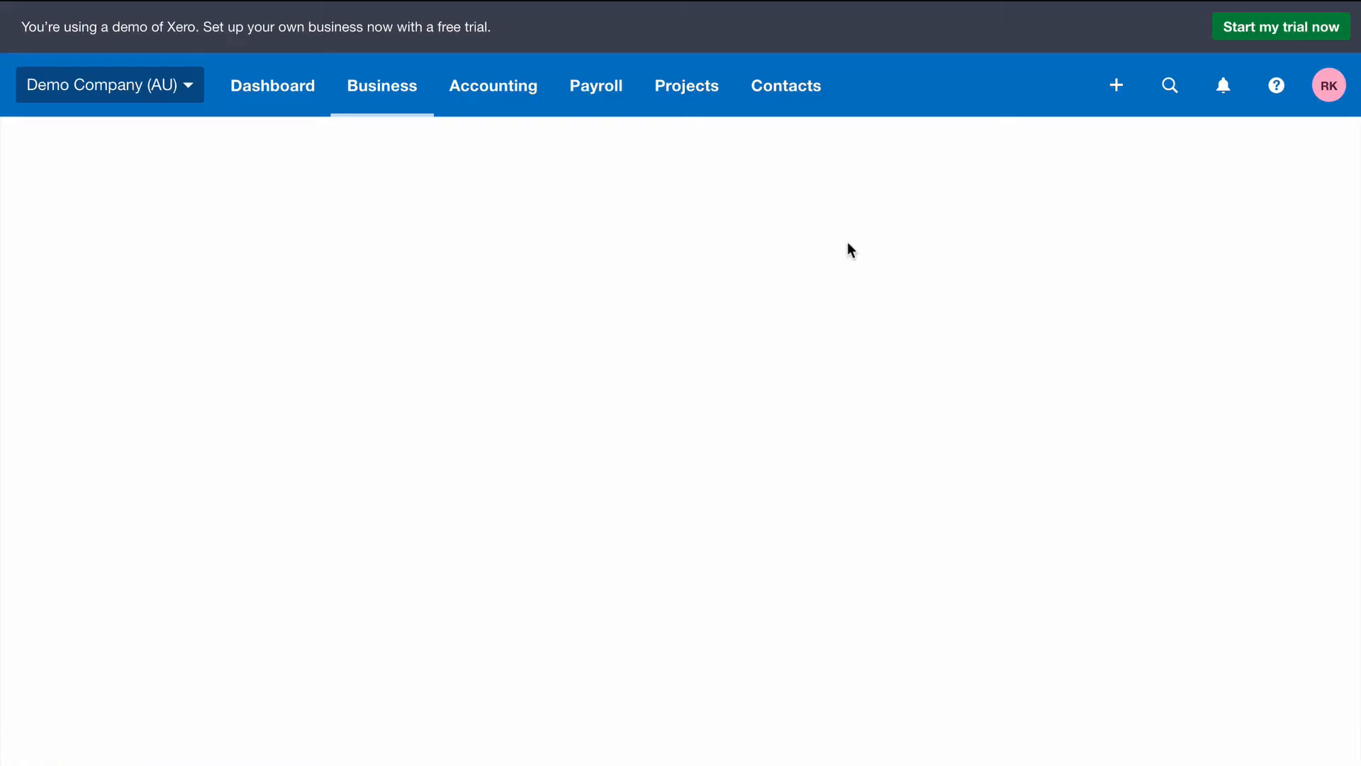
Examine the synced invoice's line items, accounts, tax rates and totals in Xero against the original invoice in Coincraft.
{"action": "scroll", "coordinate": [780, 256], "scroll_direction": "down", "scroll_amount": 5}
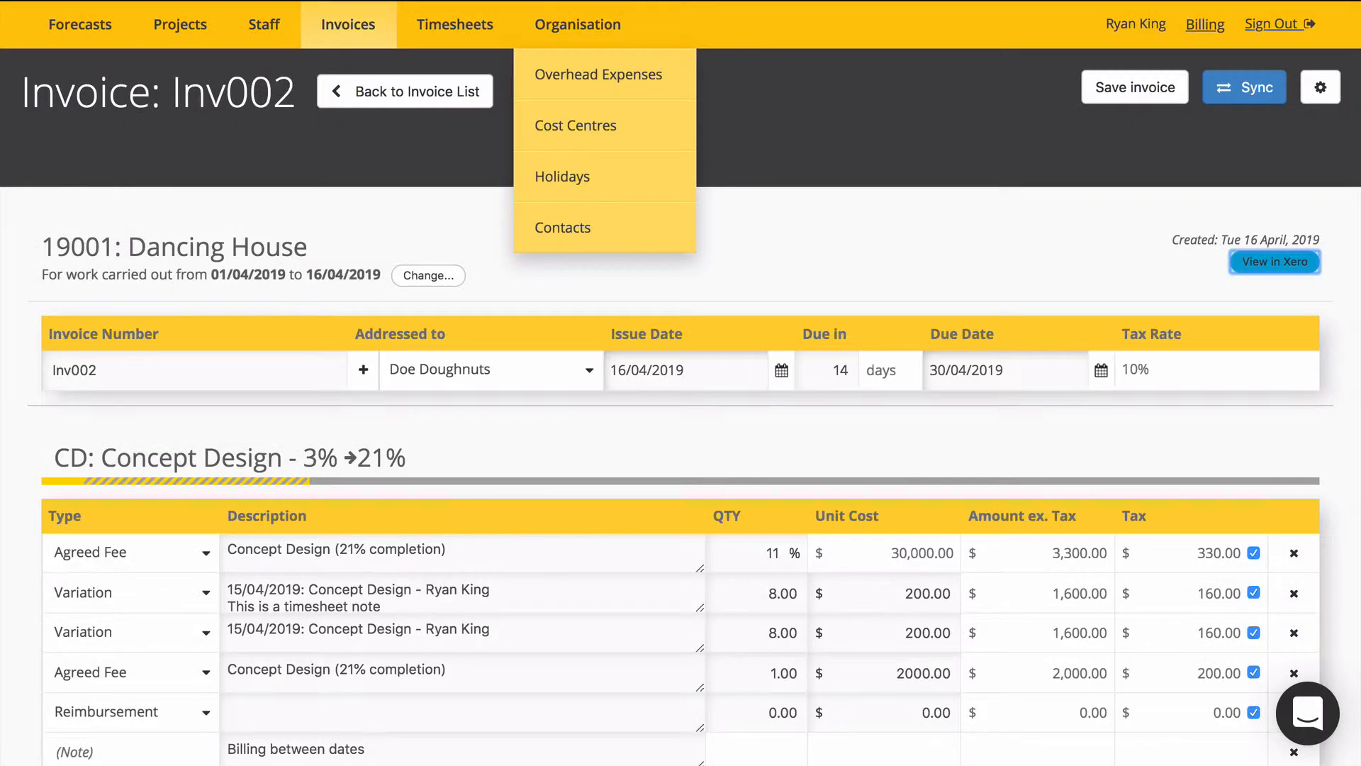
{"action": "scroll", "coordinate": [397, 474], "scroll_direction": "down", "scroll_amount": 15}
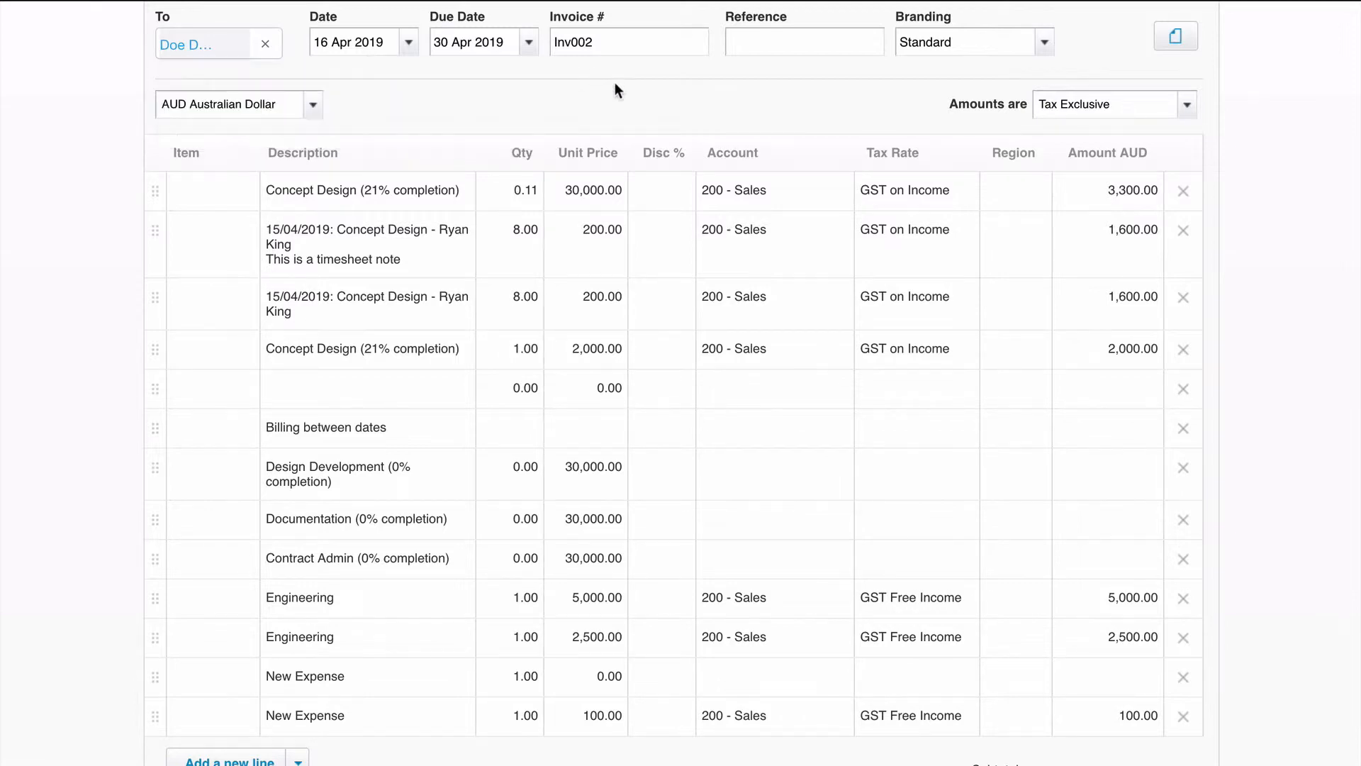
{"action": "scroll", "coordinate": [520, 103], "scroll_direction": "down", "scroll_amount": 5}
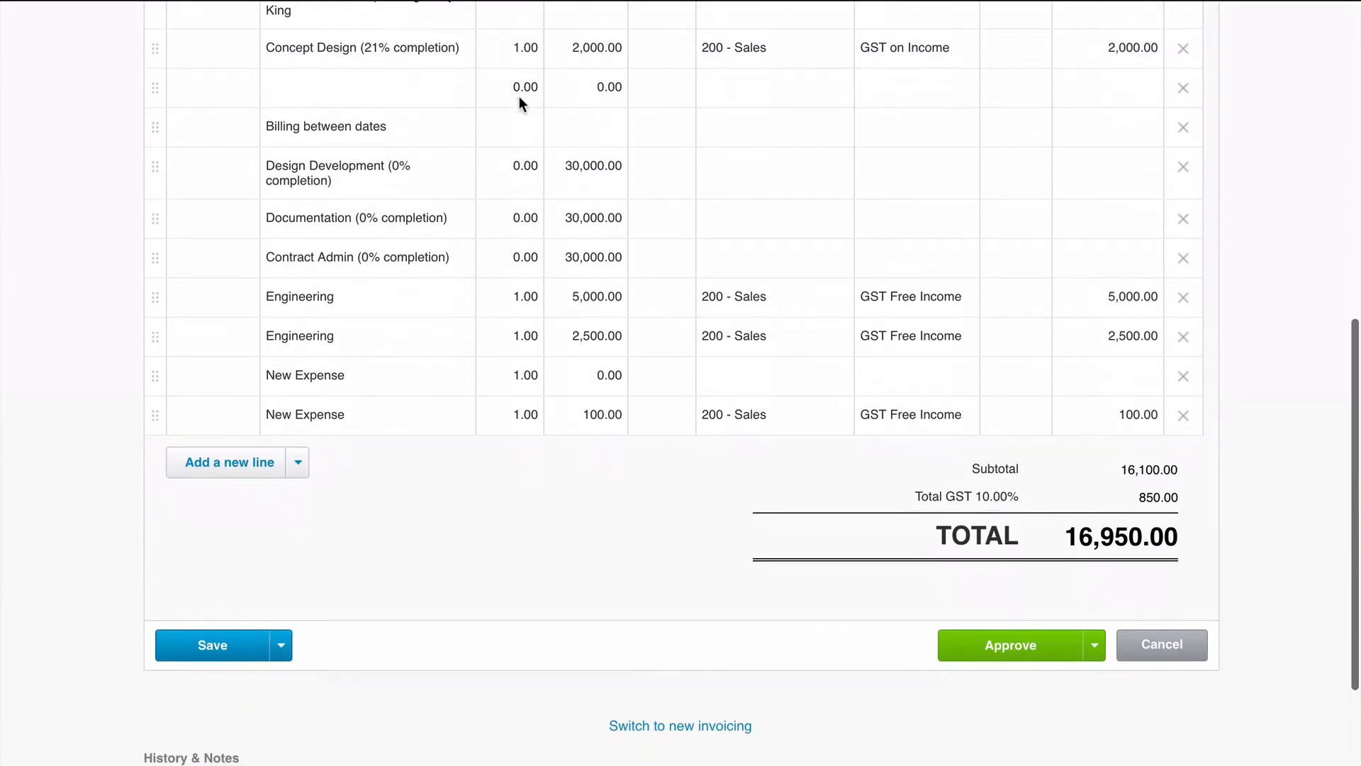
{"action": "scroll", "coordinate": [795, 330], "scroll_direction": "down", "scroll_amount": 2}
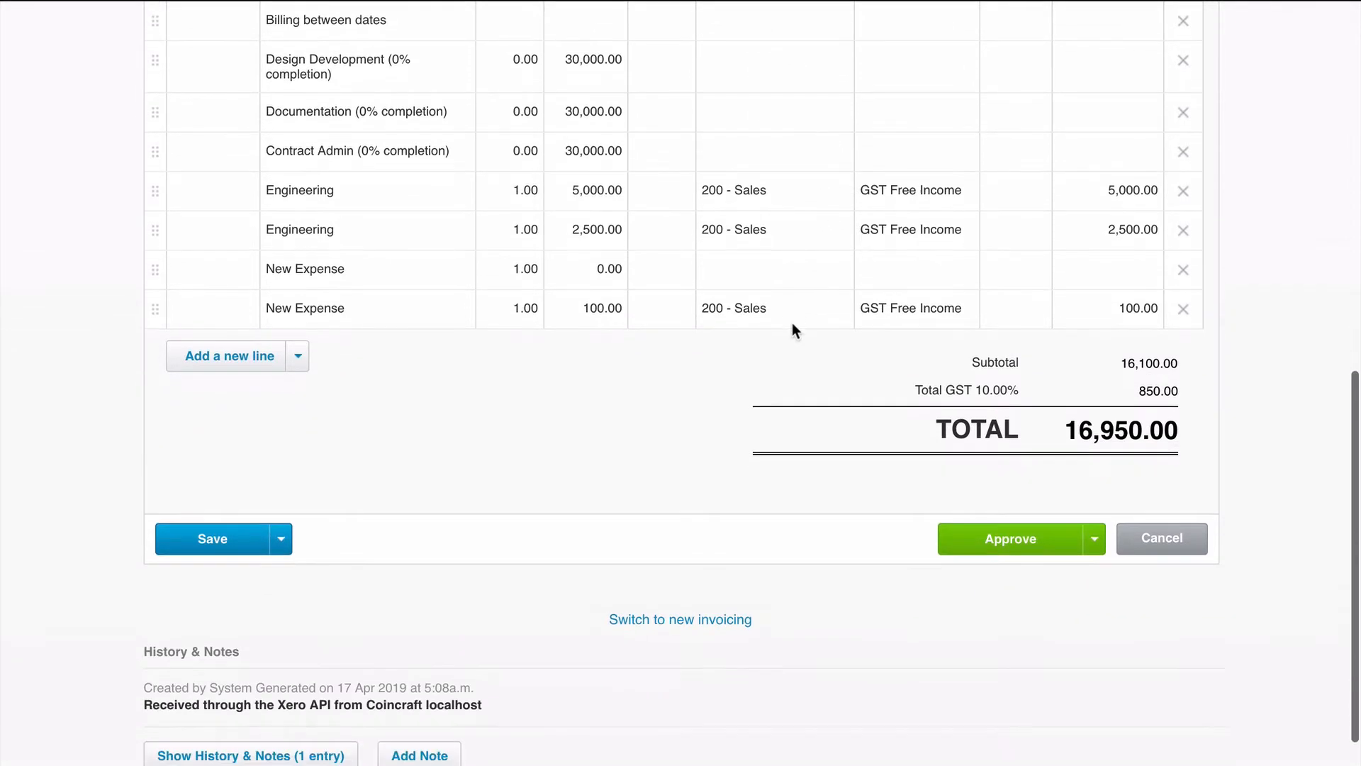
{"action": "left_click", "coordinate": [394, 240]}
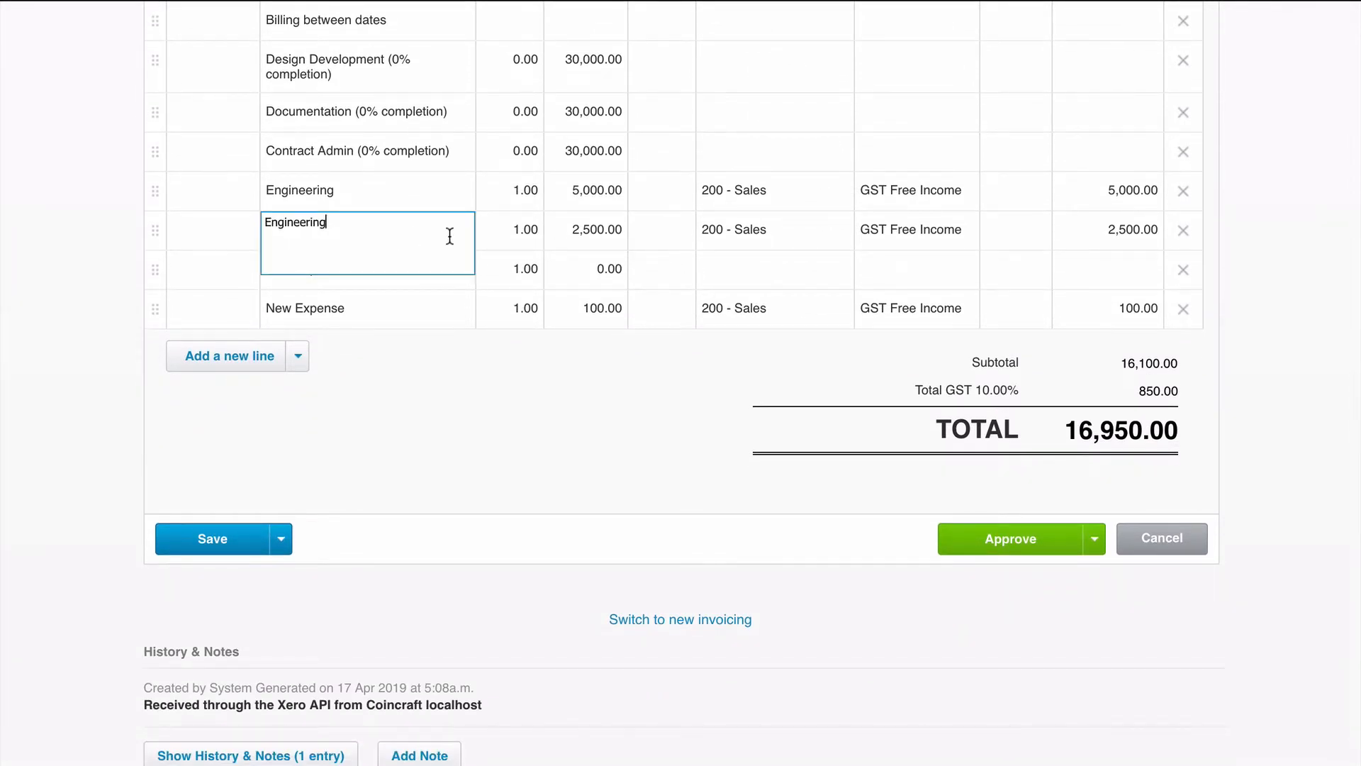
{"action": "left_click", "coordinate": [752, 225]}
{"action": "left_click", "coordinate": [559, 434]}
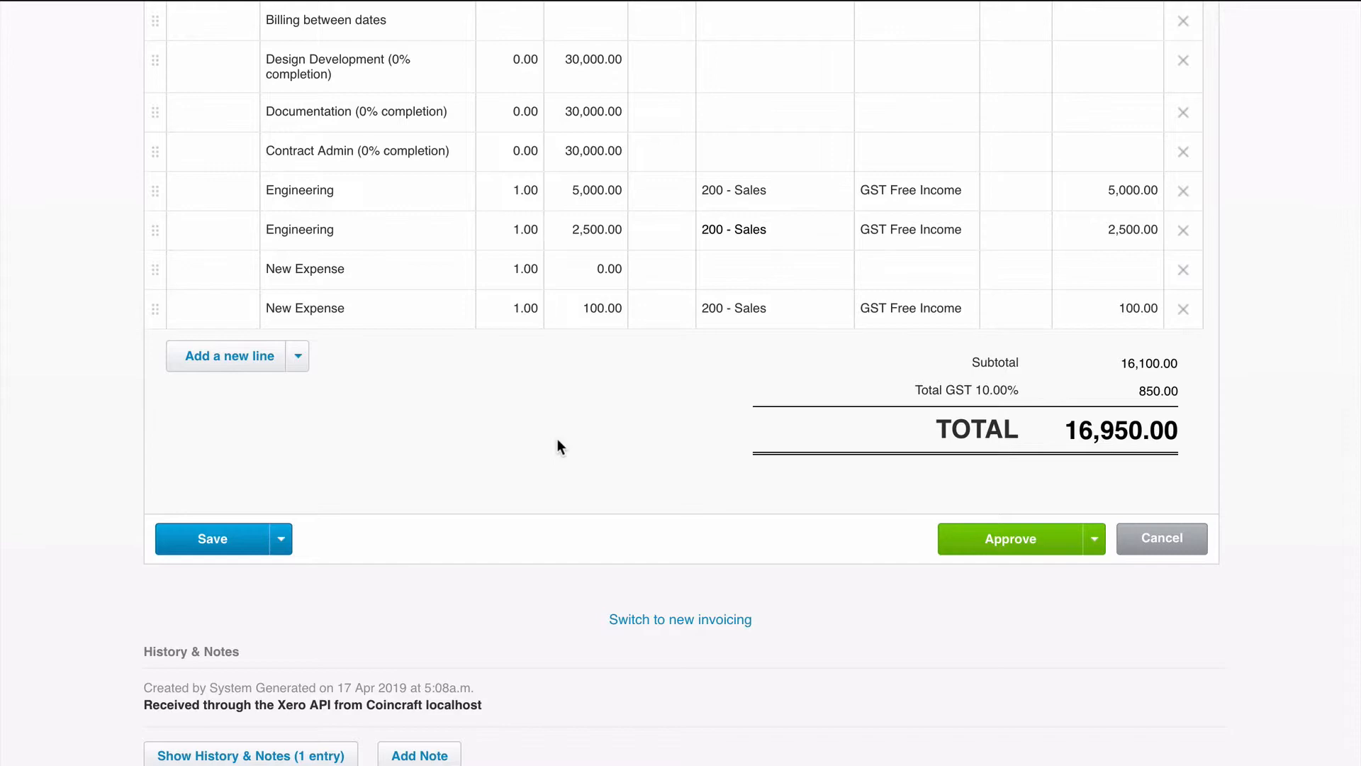
{"action": "scroll", "coordinate": [757, 595], "scroll_direction": "up", "scroll_amount": 15}
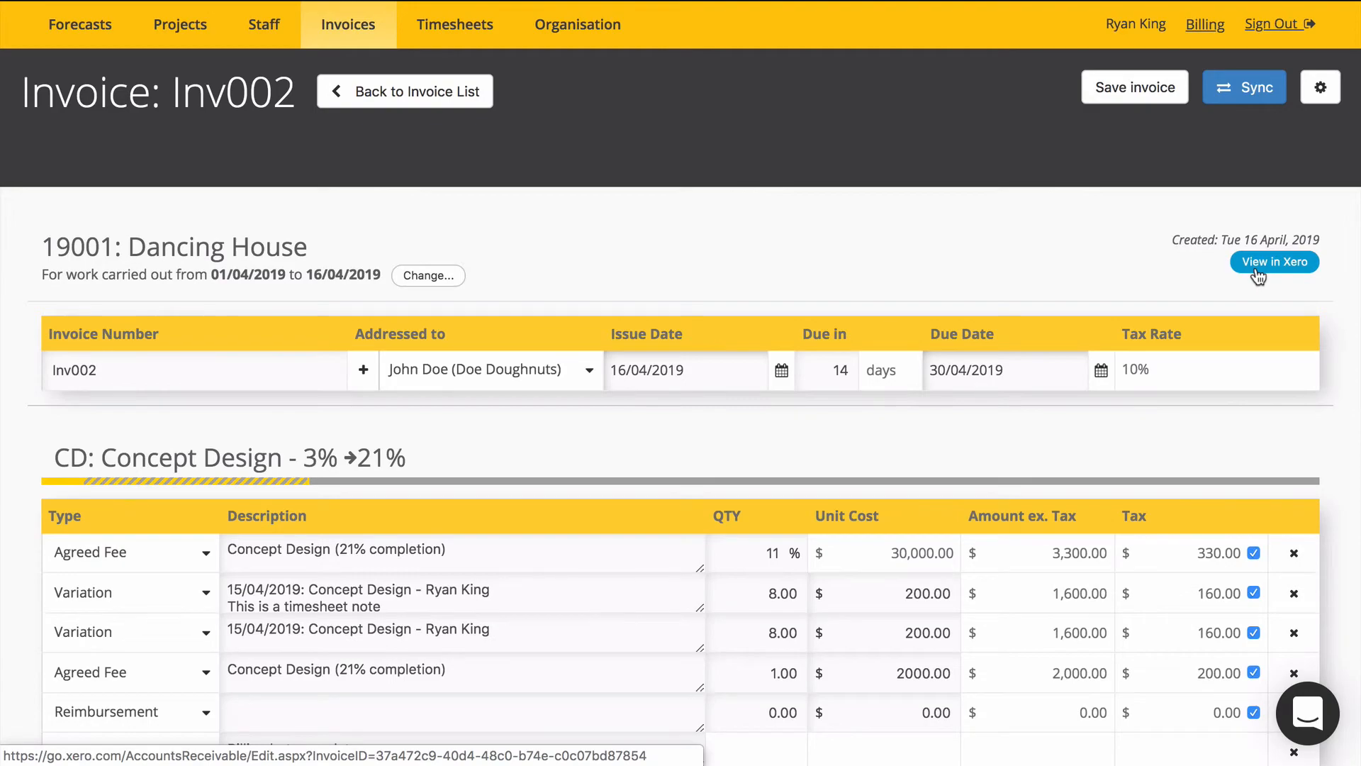
Reopen the invoice in Xero to check its contact, and return to the invoice in Coincraft.
{"action": "left_click", "coordinate": [1258, 274]}
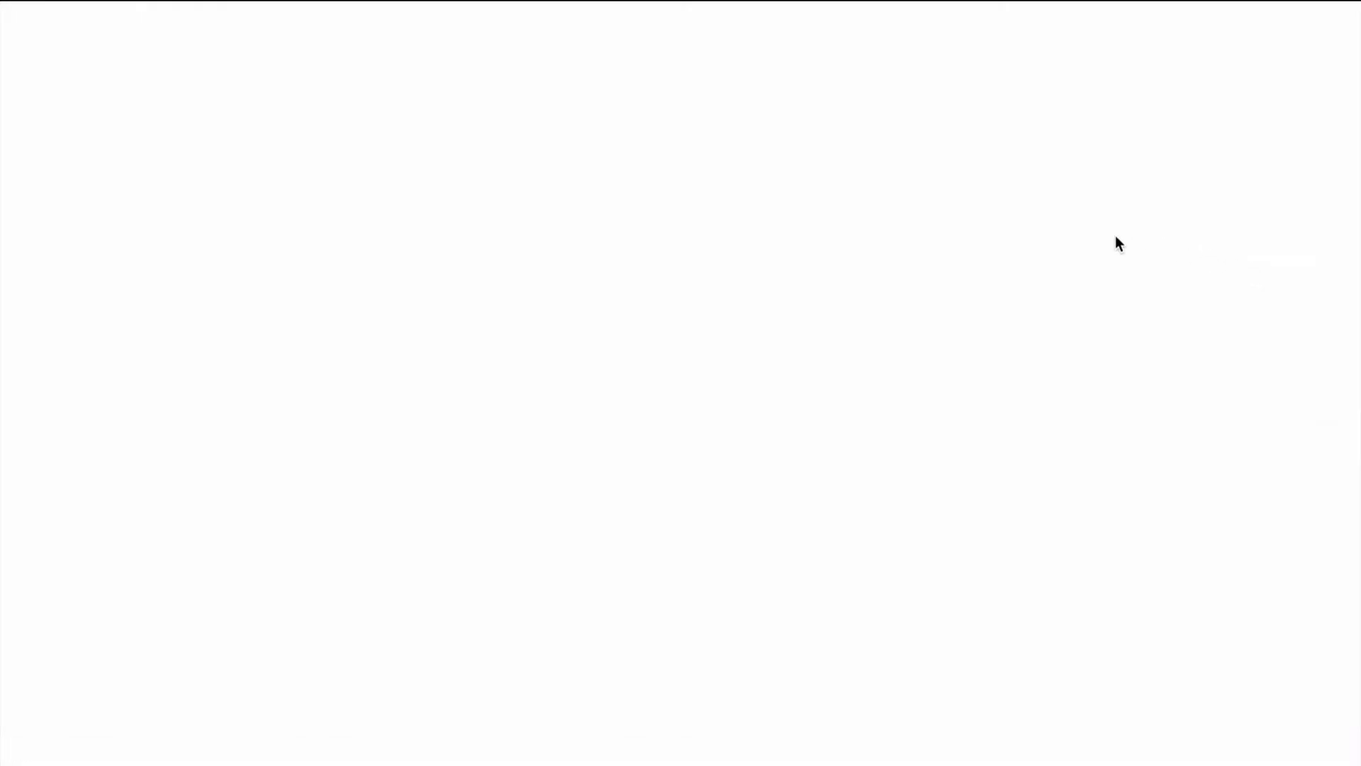
{"action": "mouse_move", "coordinate": [218, 402]}
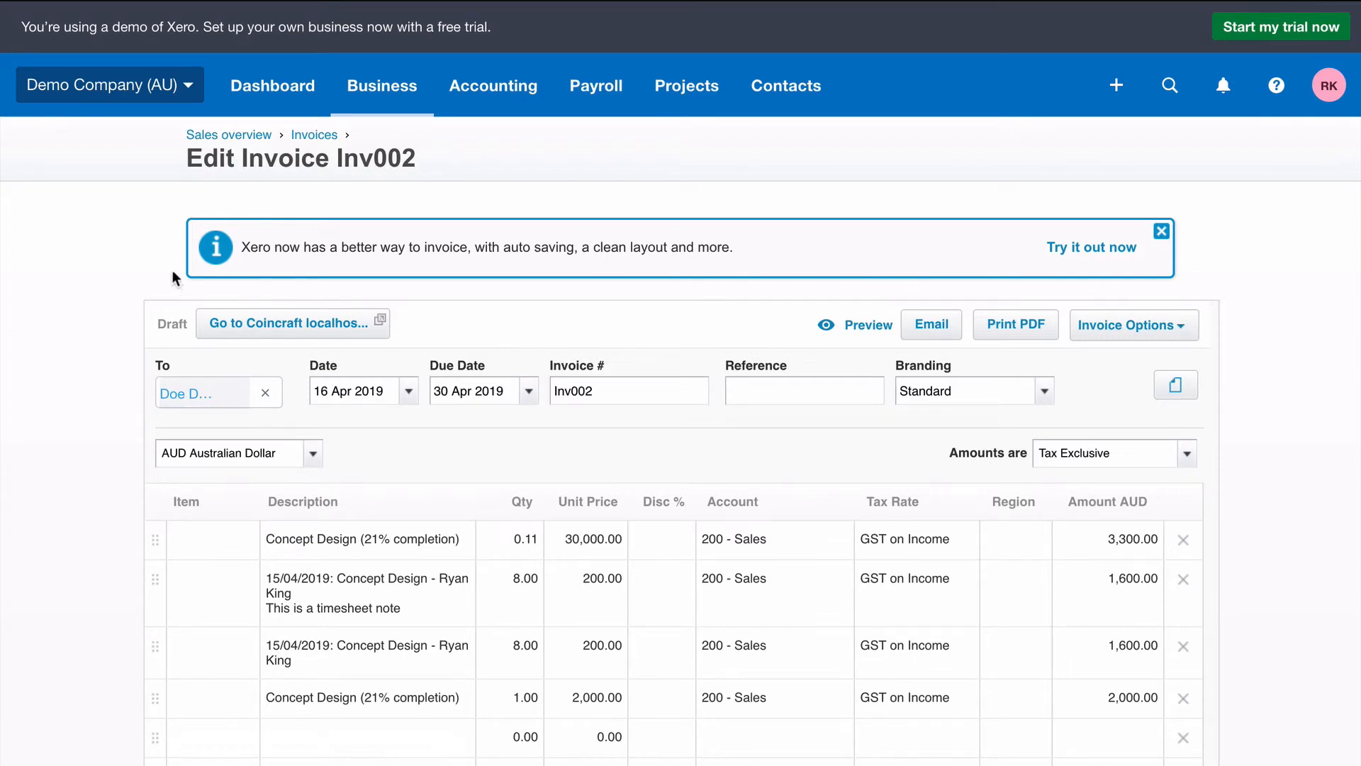
{"action": "left_click", "coordinate": [340, 0]}
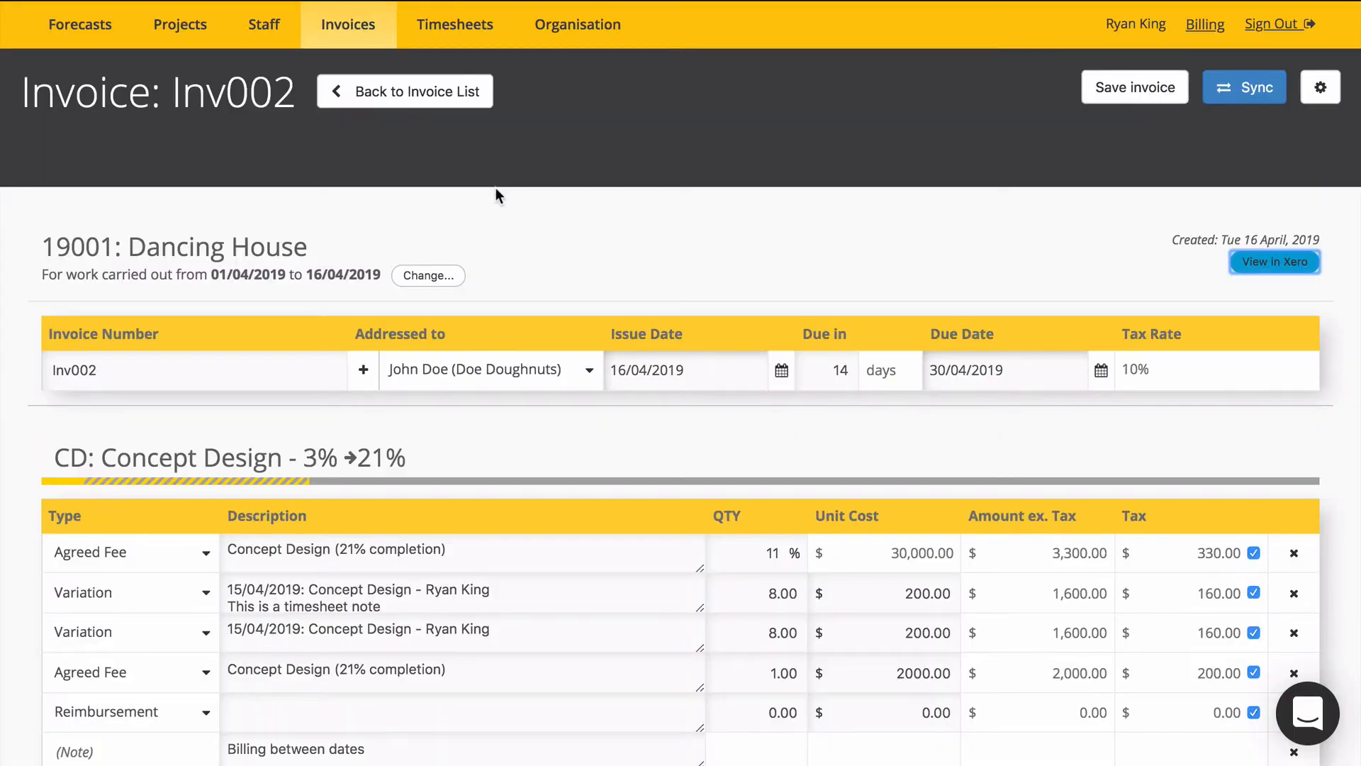
Retrieve the contacts from Xero and import Berry Brew as the invoice's addressee.
{"action": "left_click", "coordinate": [363, 372]}
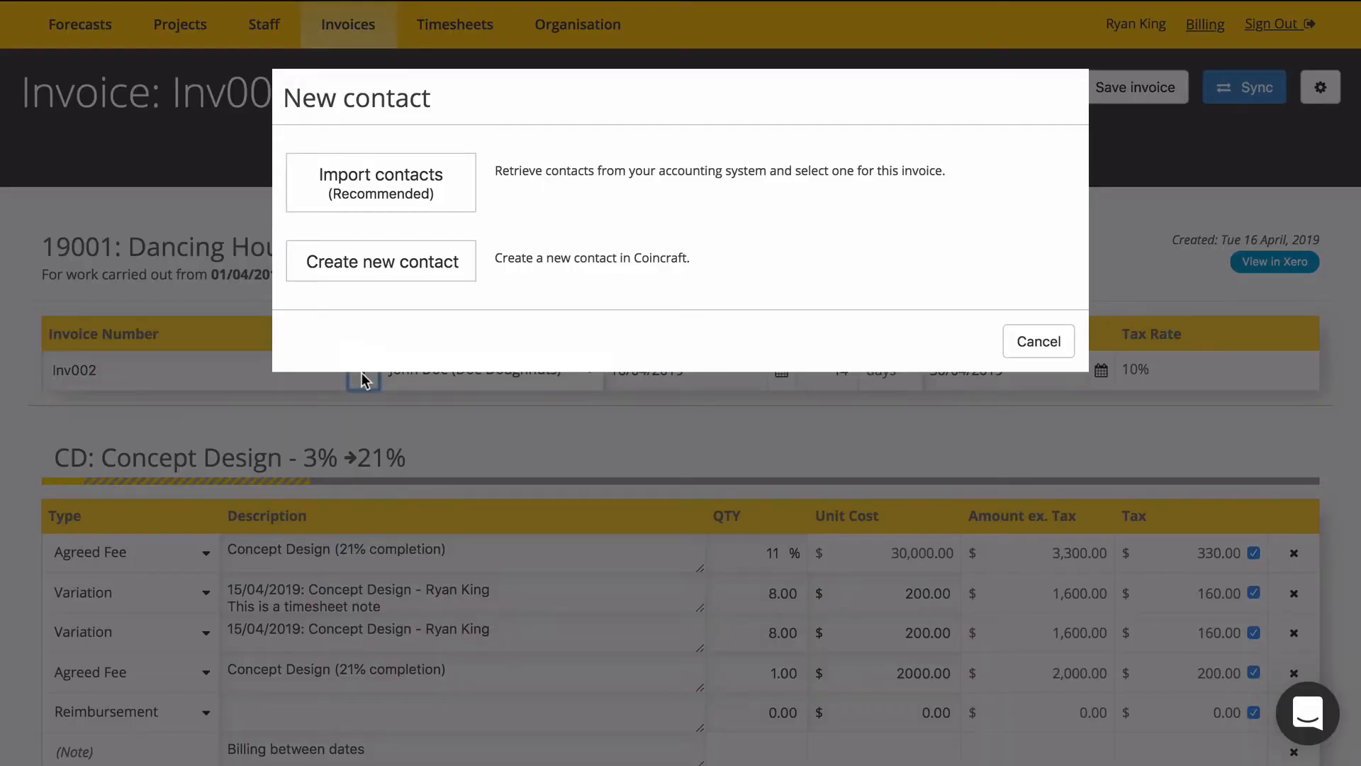
{"action": "left_click", "coordinate": [456, 190]}
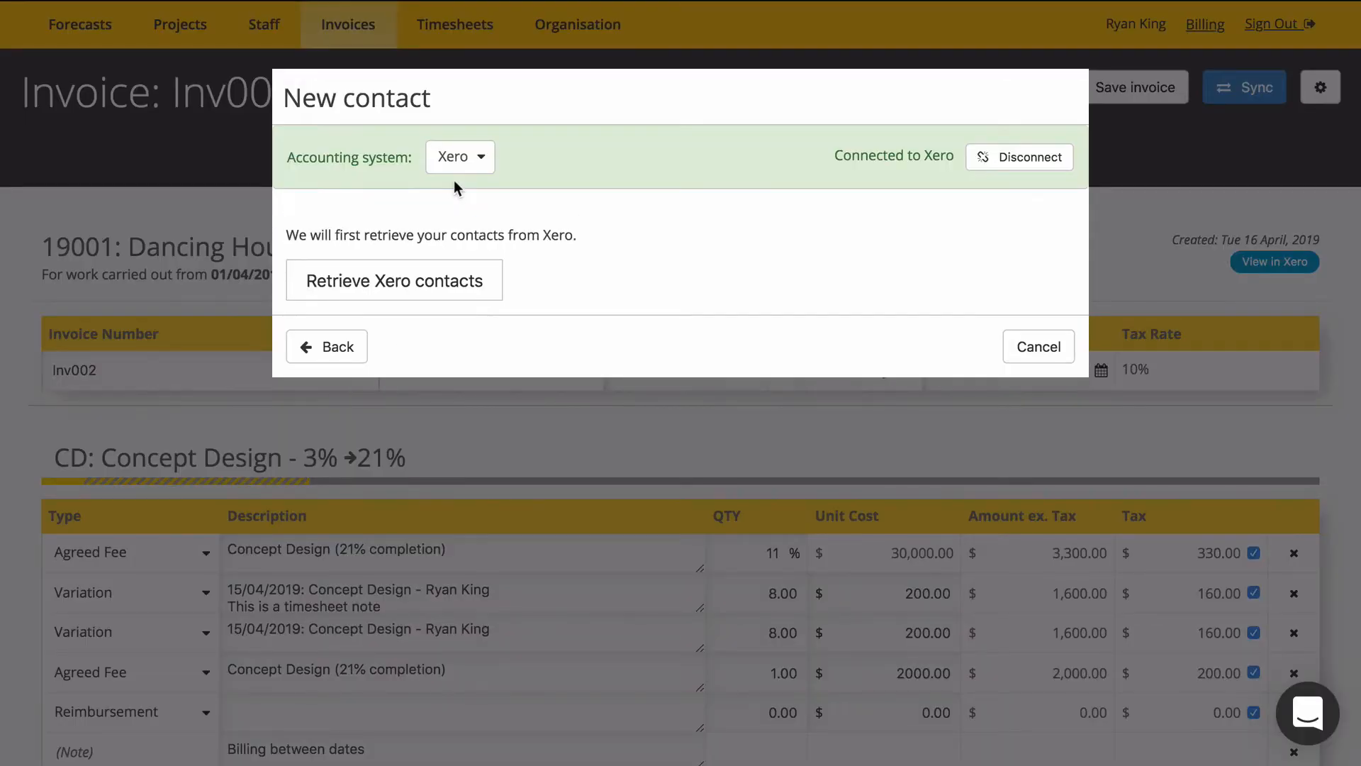
{"action": "left_click", "coordinate": [480, 283]}
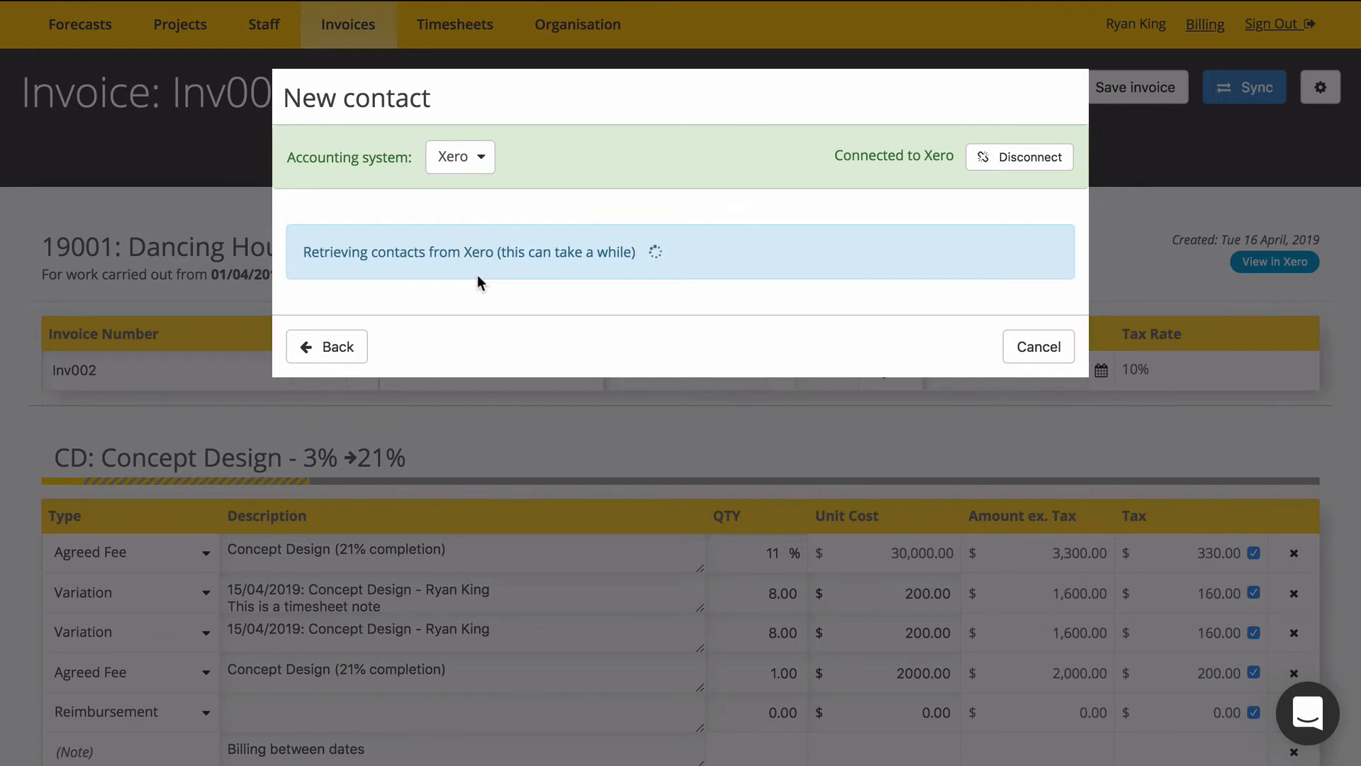
{"action": "scroll", "coordinate": [477, 395], "scroll_direction": "down", "scroll_amount": 4}
{"action": "scroll", "coordinate": [477, 395], "scroll_direction": "up", "scroll_amount": 4}
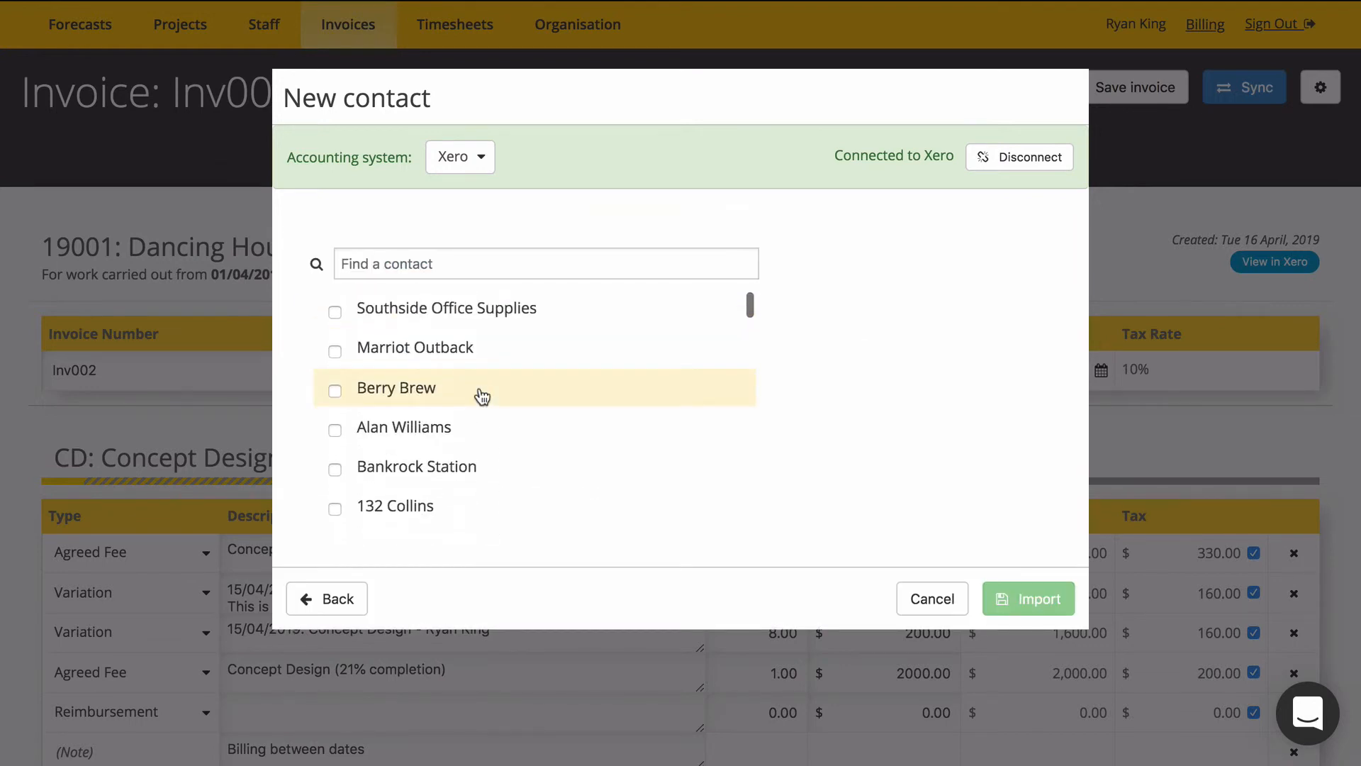
{"action": "left_click", "coordinate": [444, 267]}
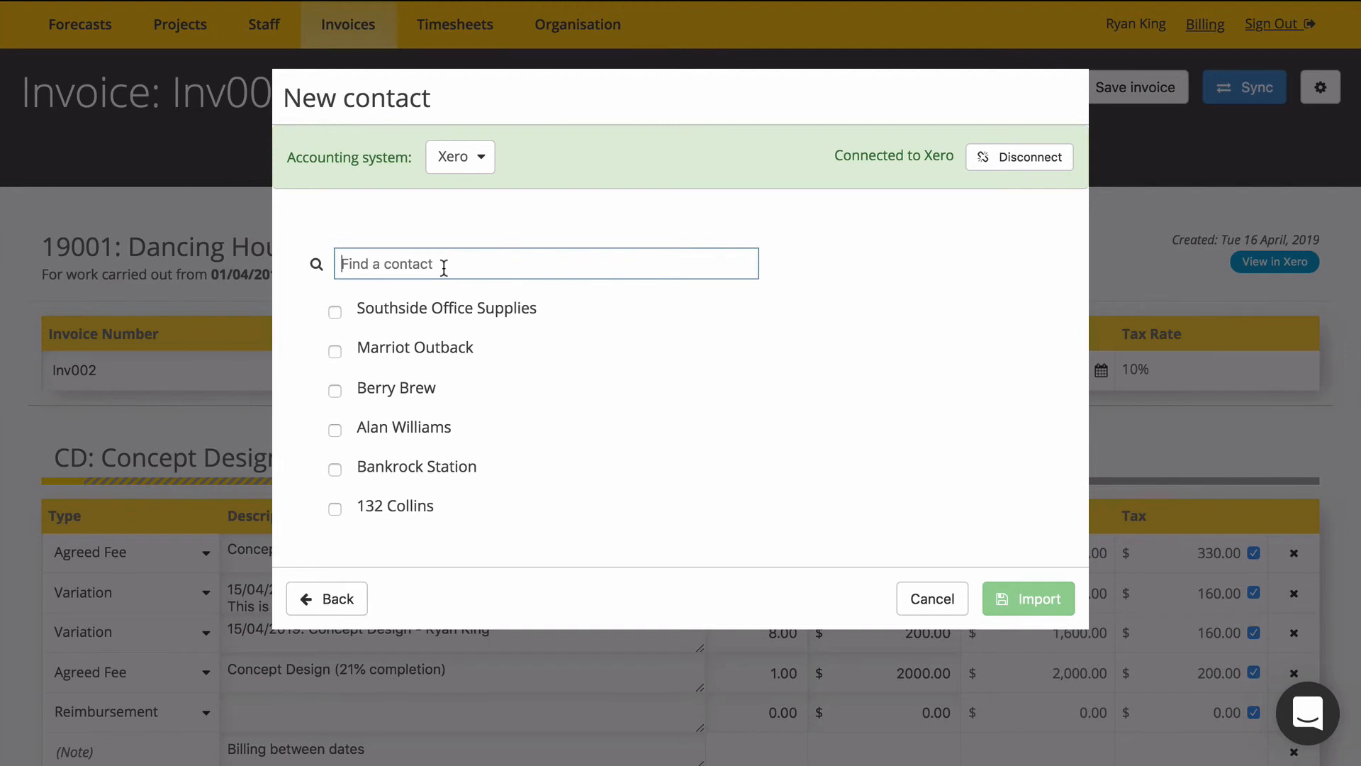
{"action": "left_click", "coordinate": [340, 390]}
{"action": "left_click", "coordinate": [1020, 602]}
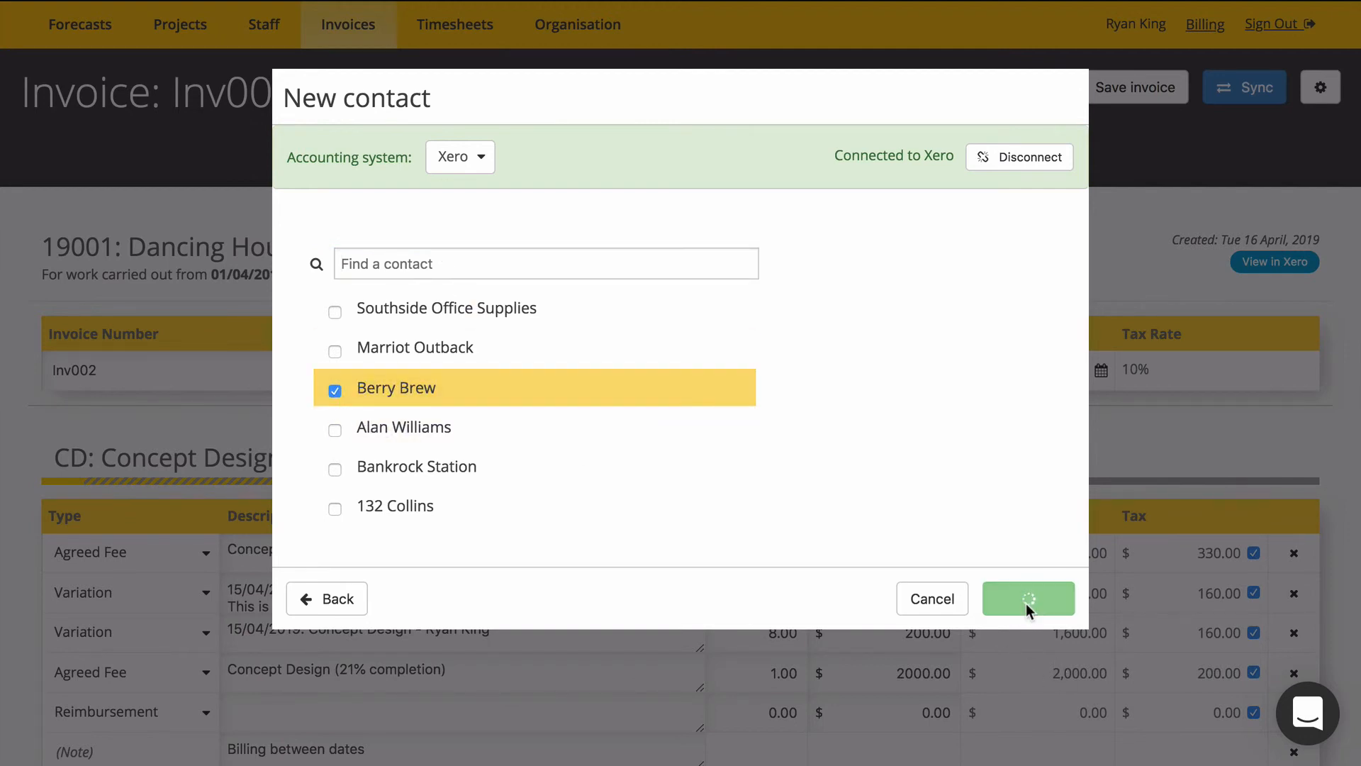
{"action": "left_click", "coordinate": [1005, 307]}
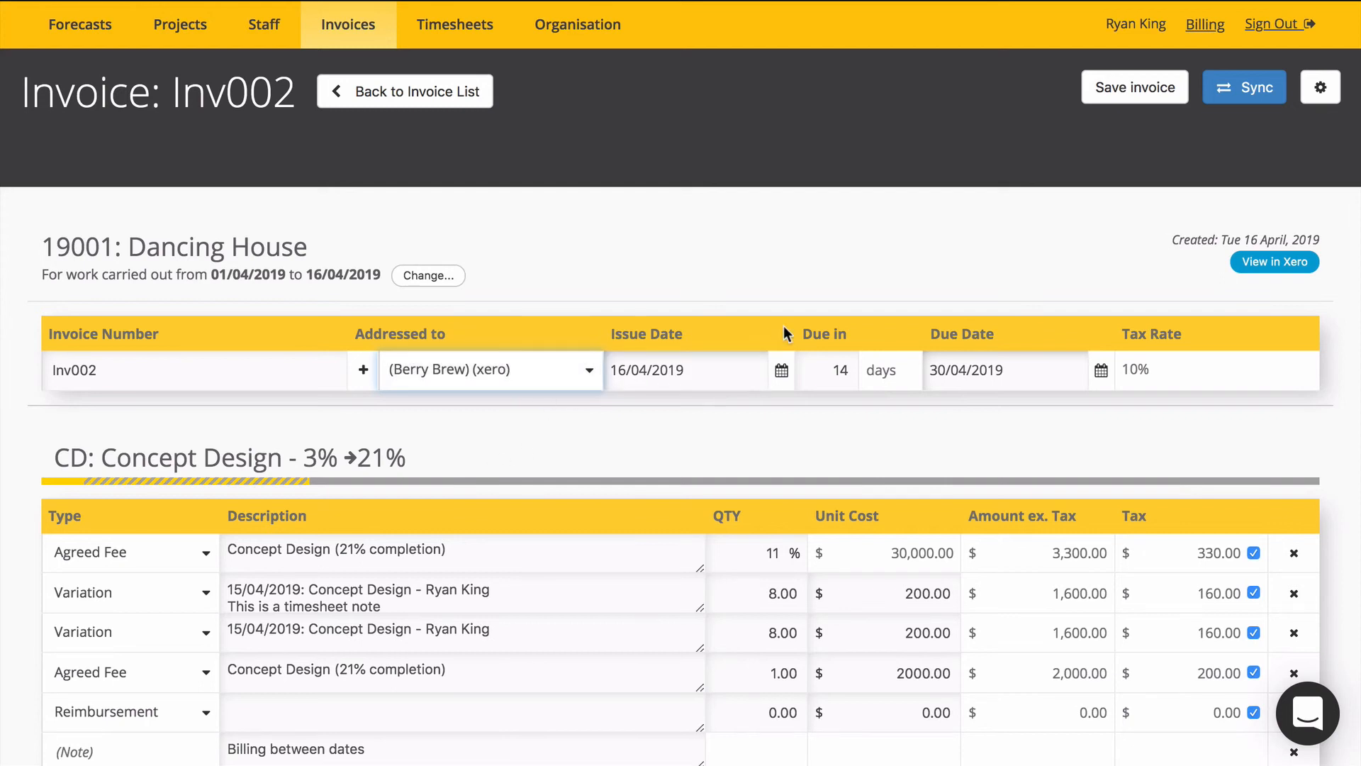
Sync the invoice addressed to Berry Brew to Xero.
{"action": "left_click", "coordinate": [1251, 89]}
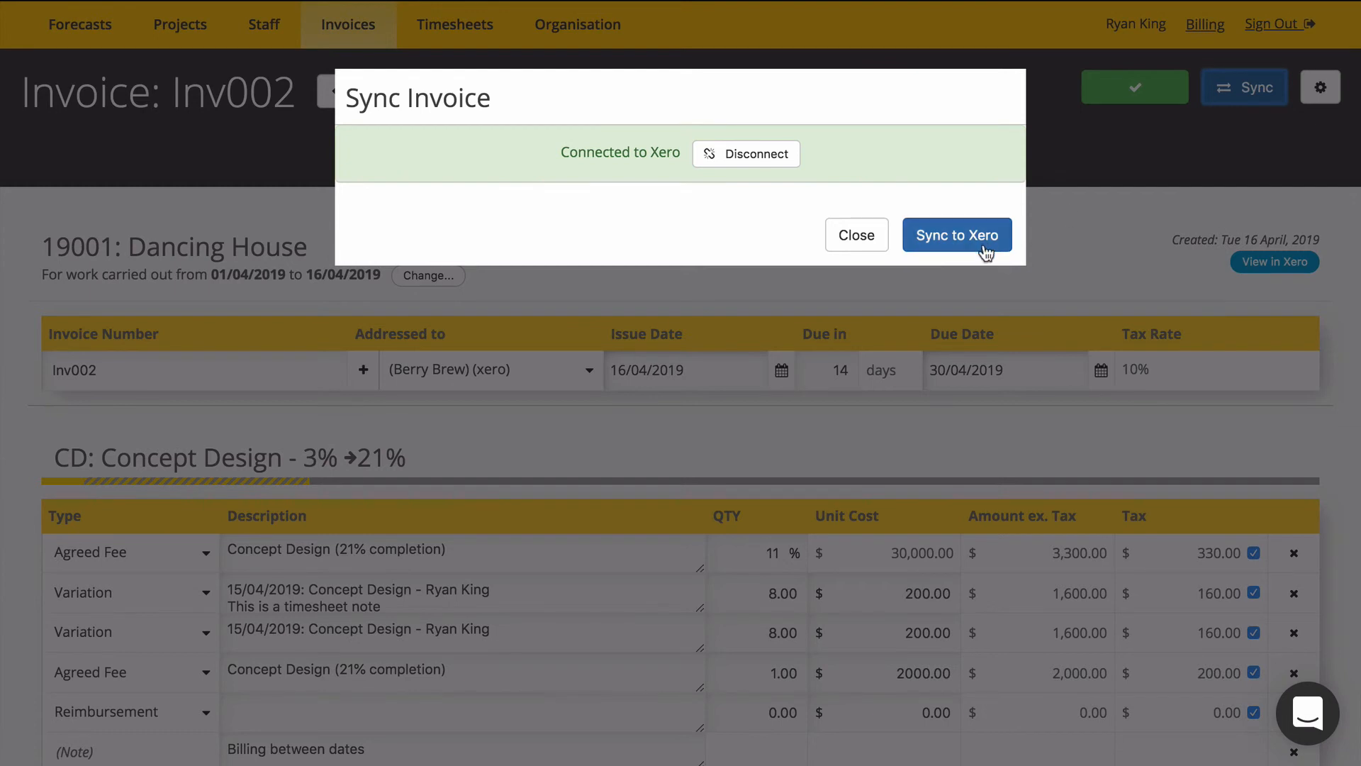
{"action": "left_click", "coordinate": [982, 245]}
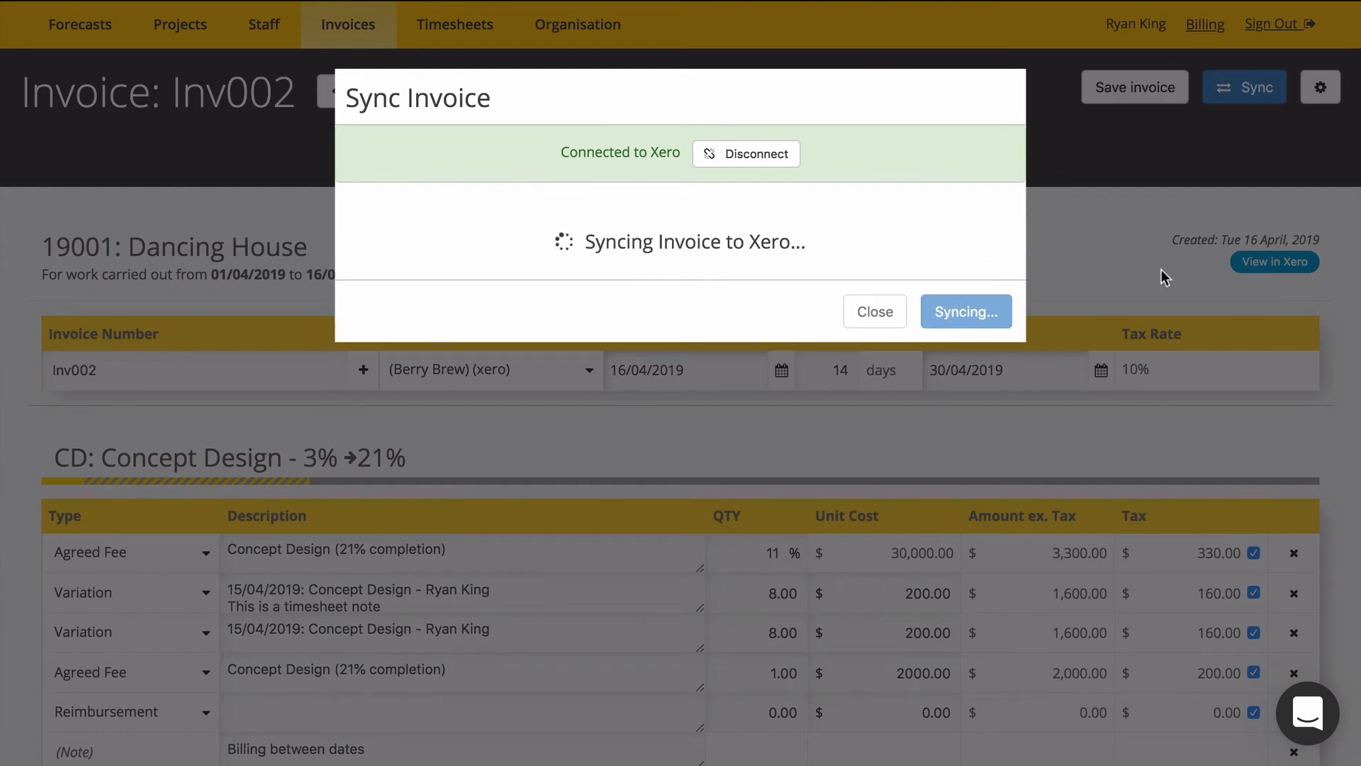